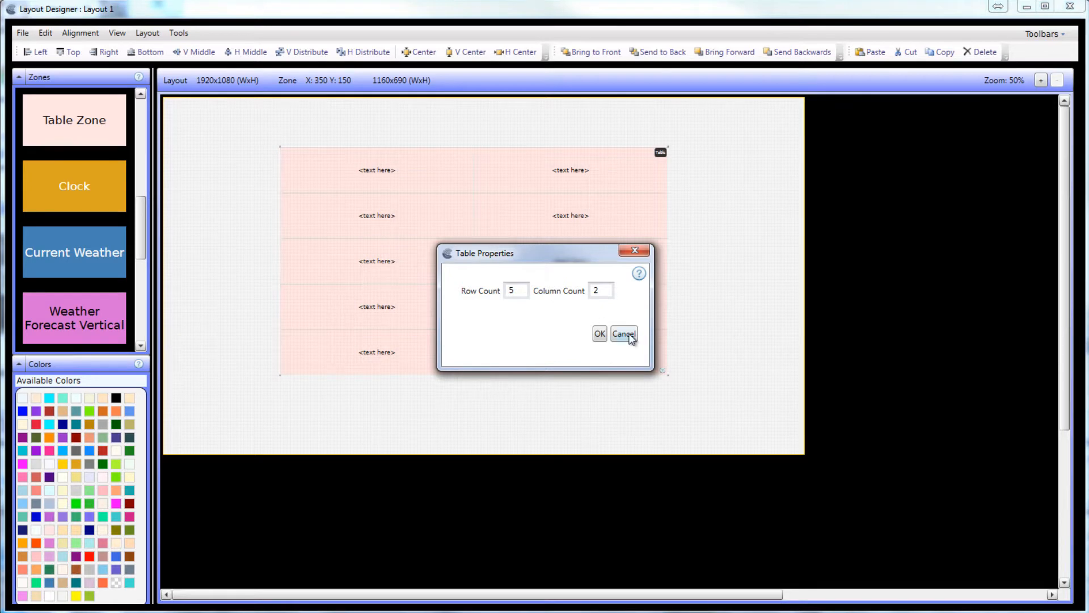
Review the table zone's text properties, such as font, color and alignment, and close them.
{"action": "left_click", "coordinate": [624, 334]}
{"action": "right_click", "coordinate": [460, 295]}
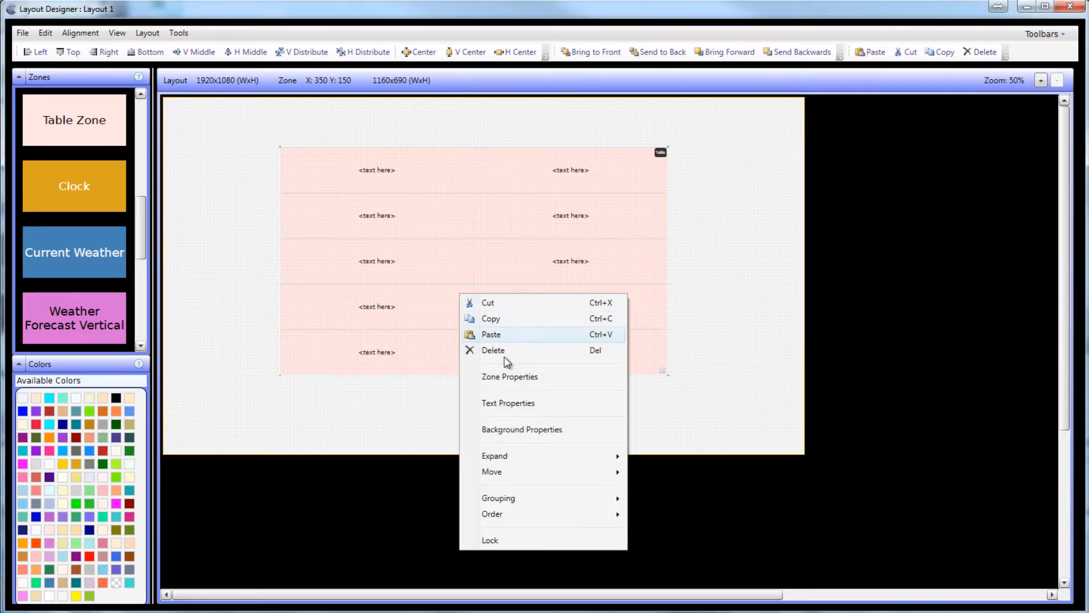
{"action": "left_click", "coordinate": [510, 401]}
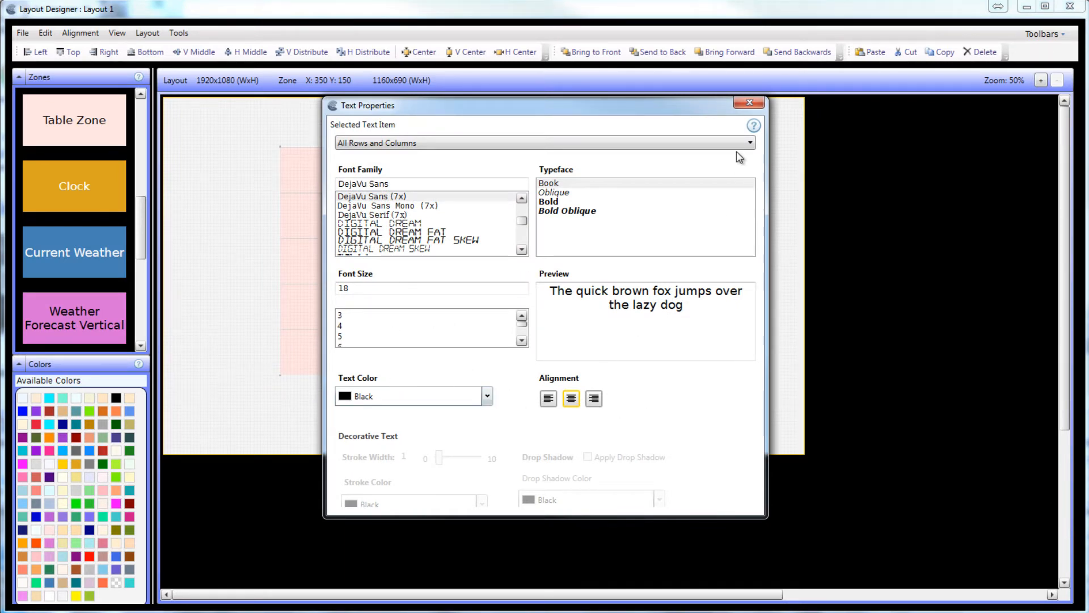
{"action": "left_click", "coordinate": [750, 104]}
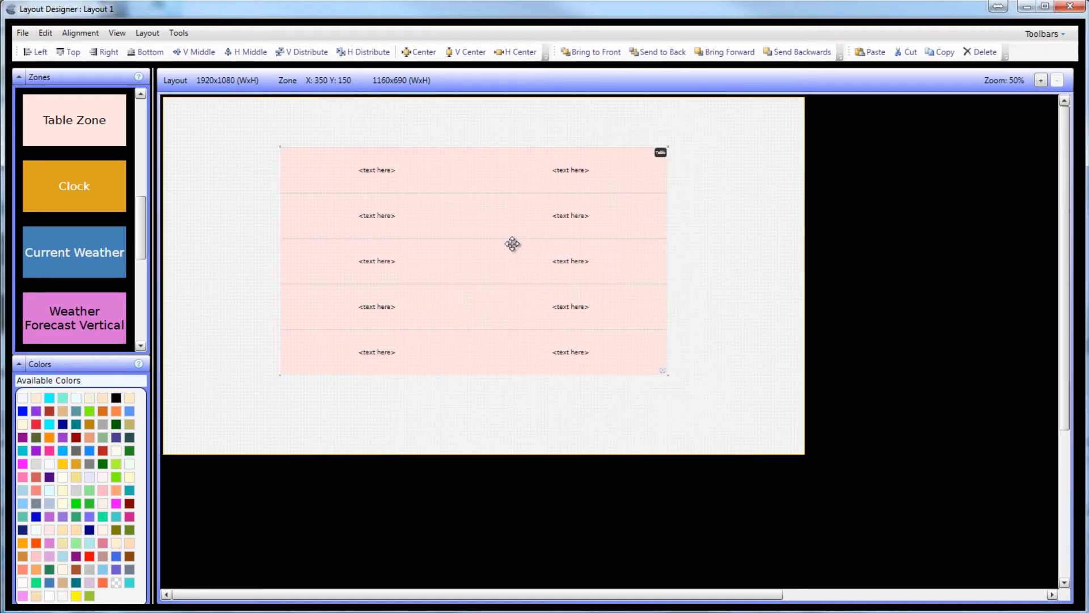
Replace the table zone with a Clock zone of about 780x400 at about X 550, Y 150.
{"action": "key", "text": "Delete"}
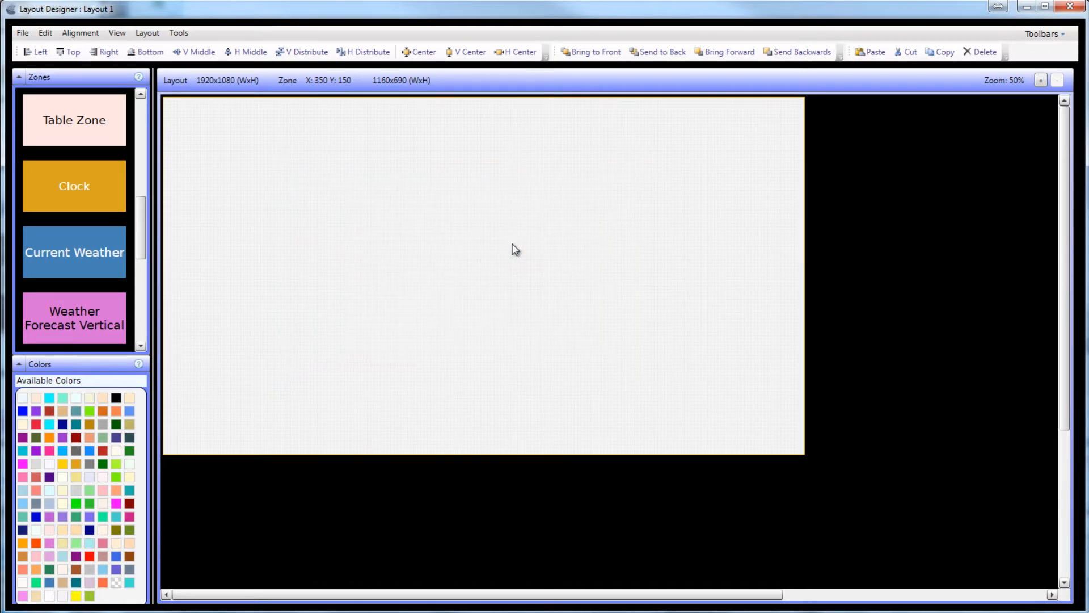
{"action": "left_click", "coordinate": [129, 196]}
{"action": "left_click_drag", "start_coordinate": [80, 186], "coordinate": [608, 278]}
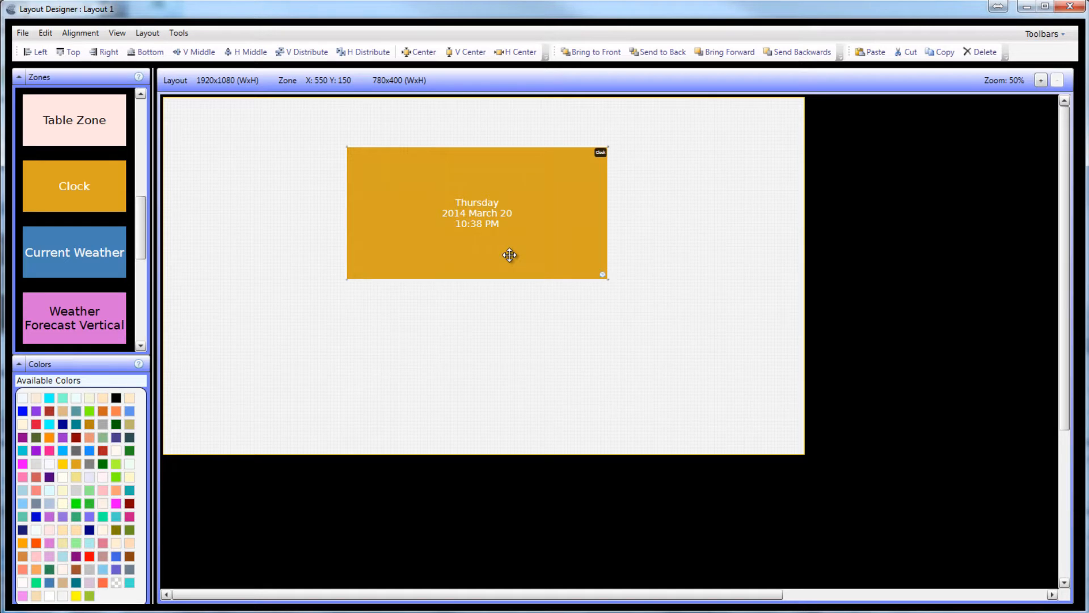
Examine the format choices for Line 1, Line 2 and Line 3 in the clock's zone properties.
{"action": "right_click", "coordinate": [440, 217]}
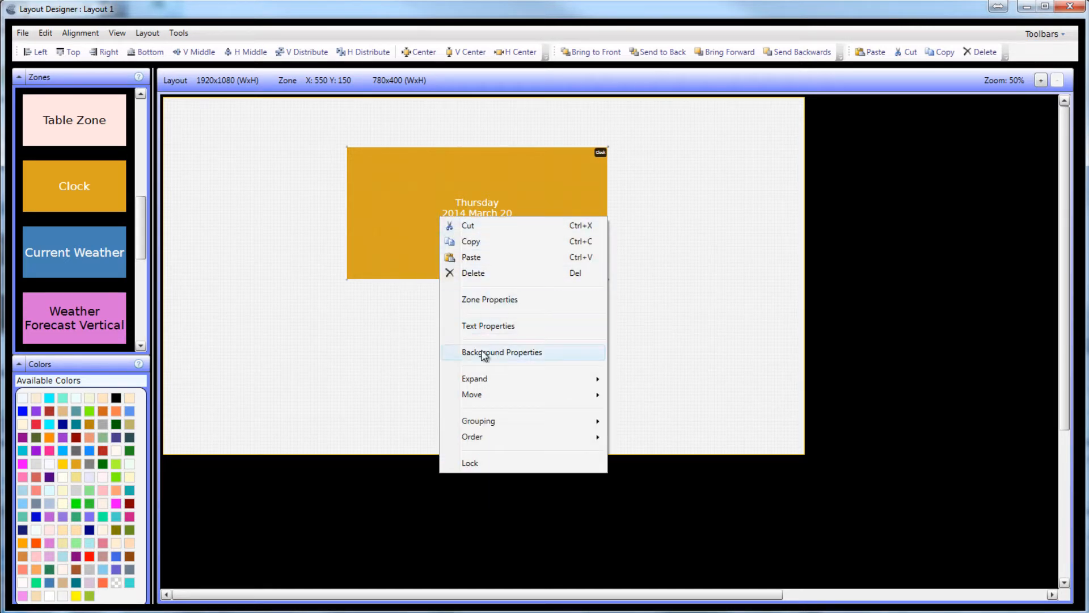
{"action": "left_click", "coordinate": [492, 300]}
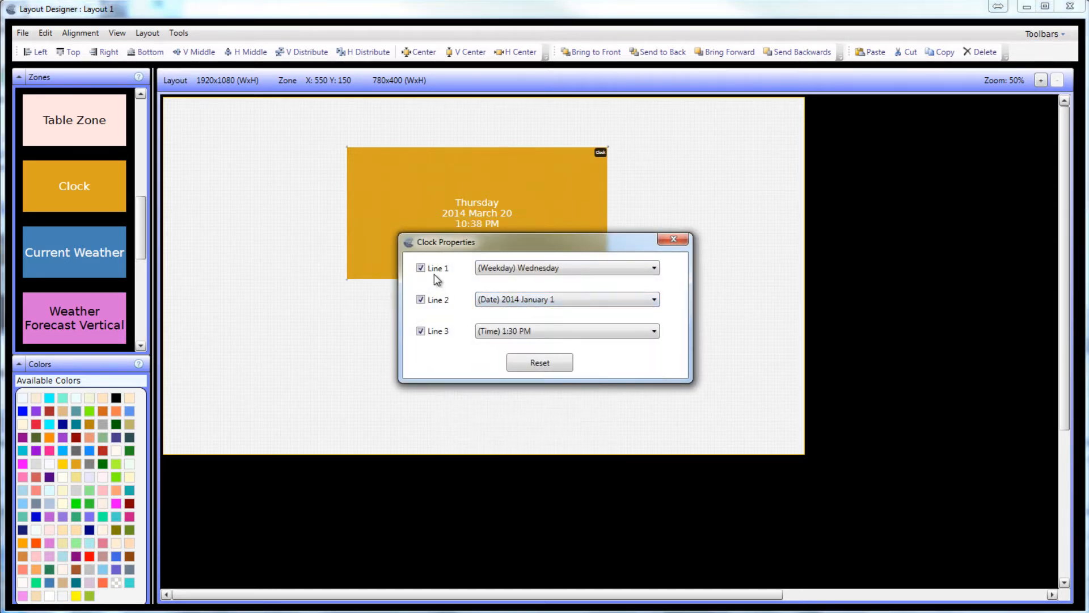
{"action": "left_click", "coordinate": [537, 268]}
{"action": "left_click", "coordinate": [536, 268]}
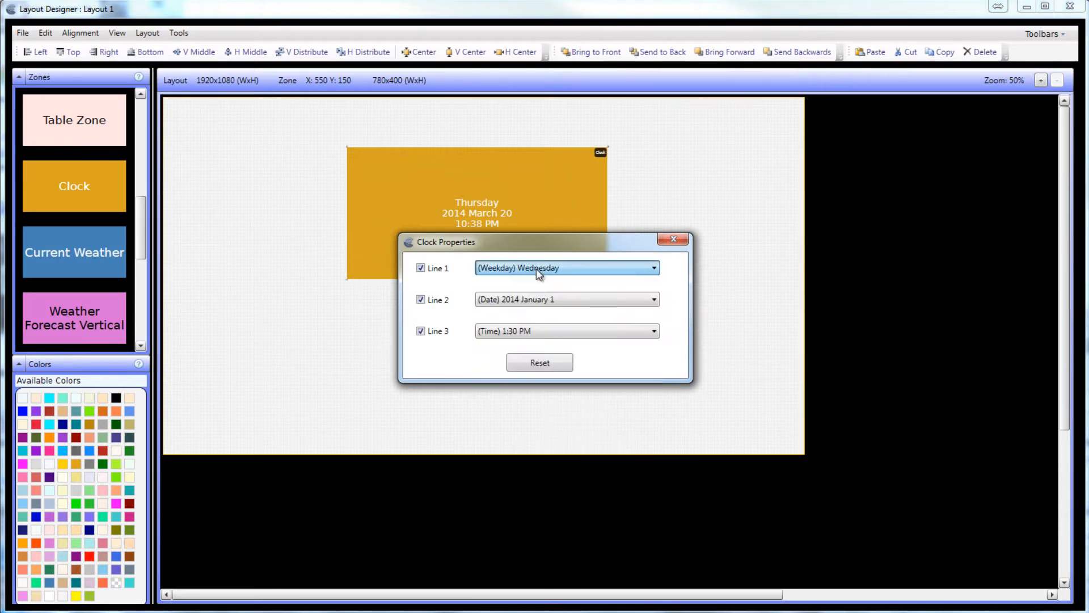
{"action": "left_click", "coordinate": [536, 299]}
{"action": "left_click", "coordinate": [536, 299]}
{"action": "left_click", "coordinate": [537, 329]}
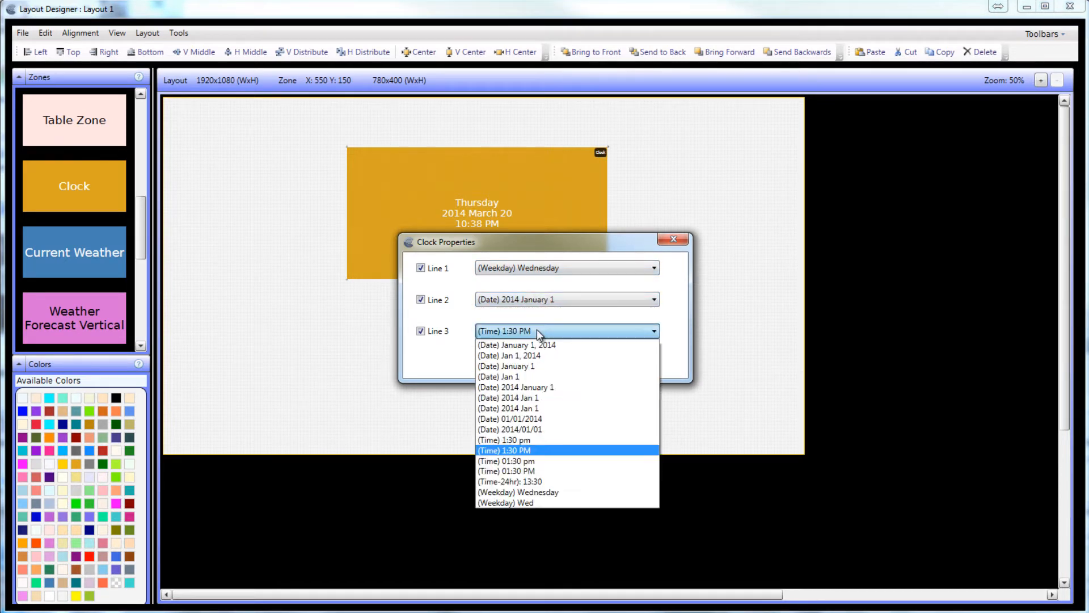
{"action": "left_click", "coordinate": [536, 329]}
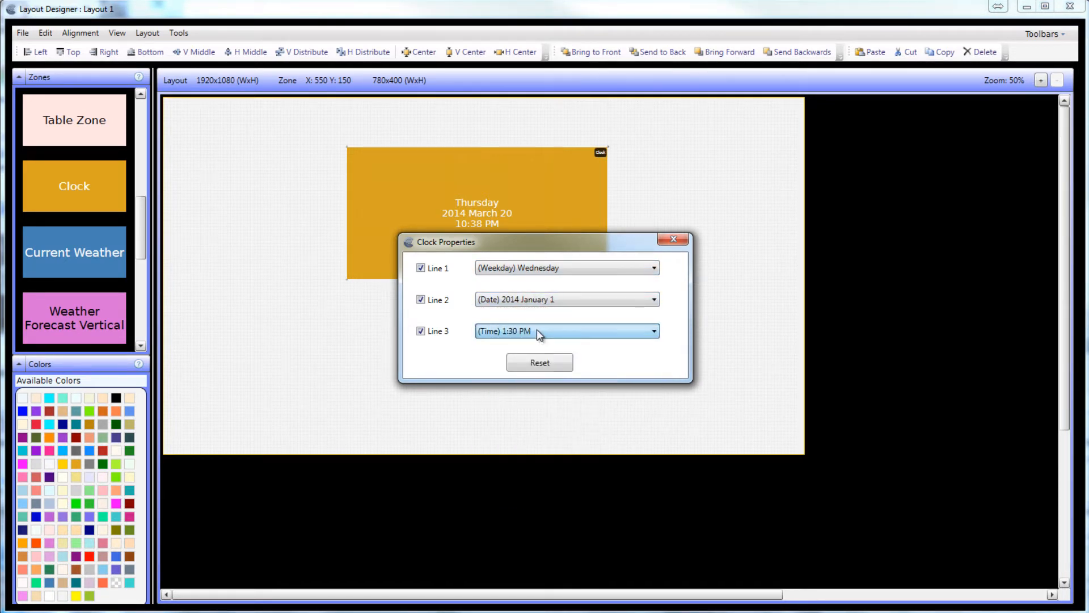
Turn the clock's Line 1 and Line 2 off, turn both on again, and close the clock properties.
{"action": "left_click", "coordinate": [431, 268]}
{"action": "left_click", "coordinate": [430, 301]}
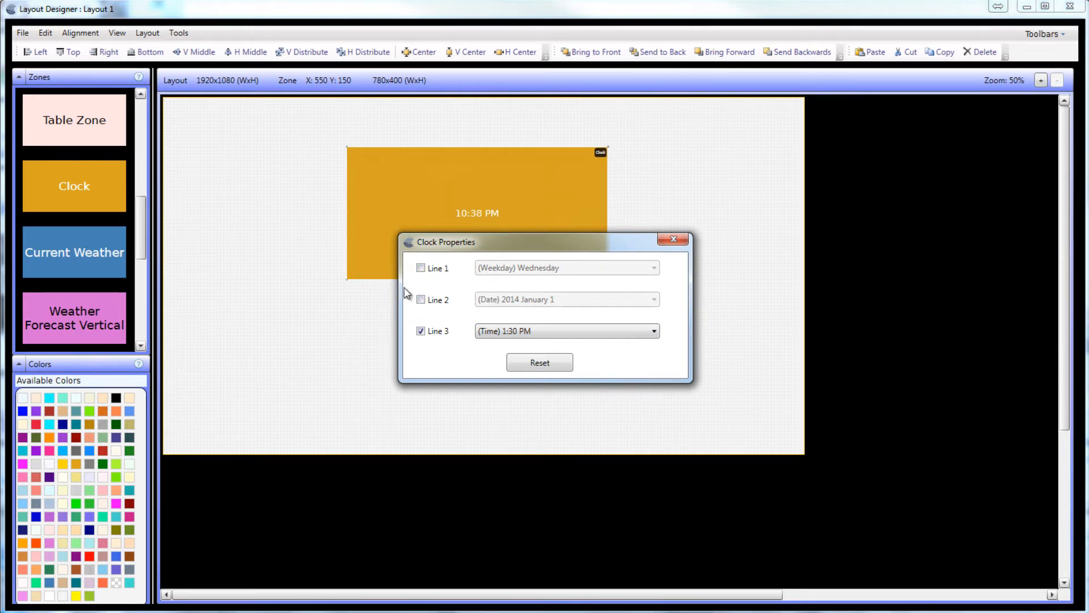
{"action": "left_click", "coordinate": [421, 300]}
{"action": "left_click", "coordinate": [421, 268]}
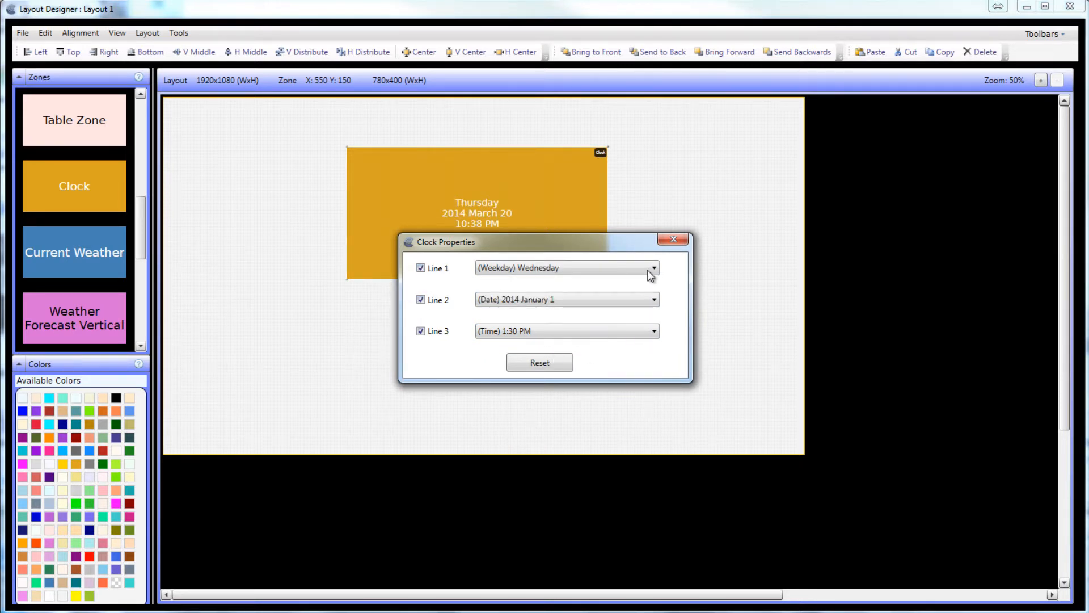
{"action": "left_click", "coordinate": [674, 239]}
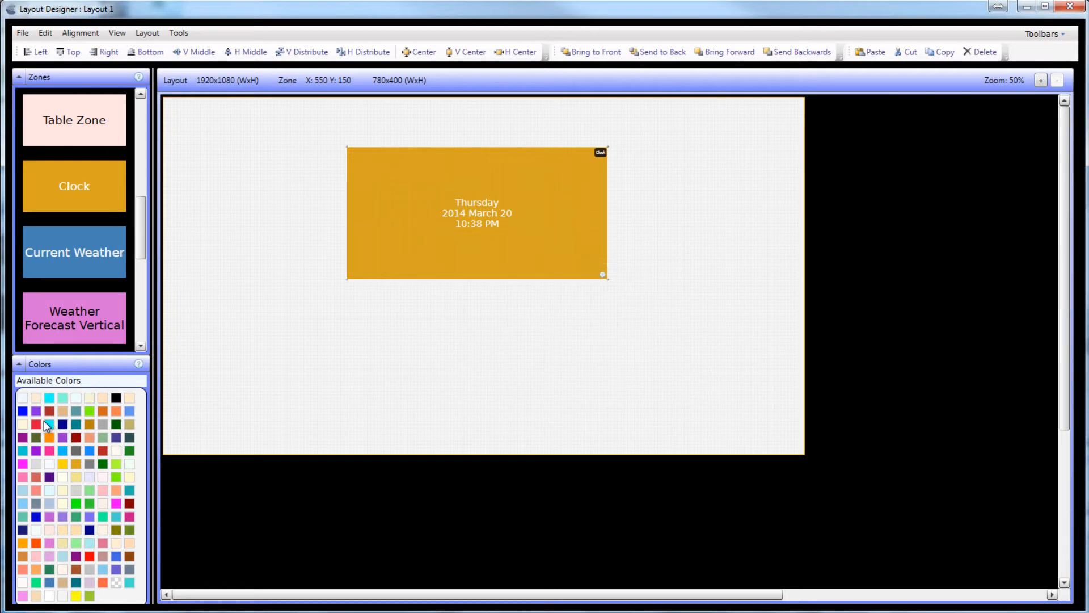
Recolor the Clock zone red and delete it from the layout.
{"action": "left_click_drag", "start_coordinate": [390, 225], "coordinate": [391, 224]}
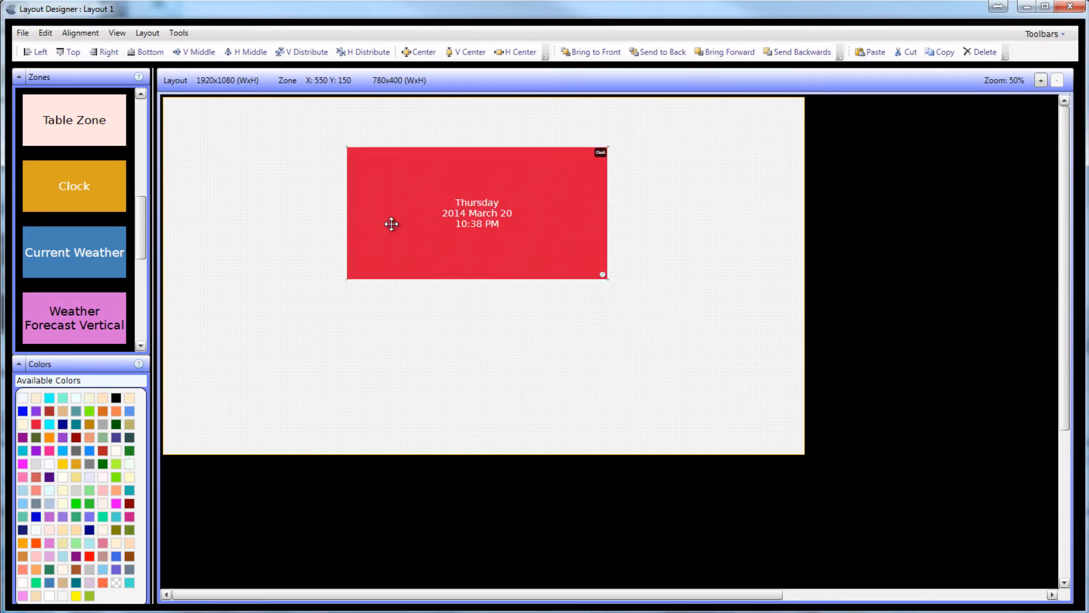
{"action": "right_click", "coordinate": [391, 223]}
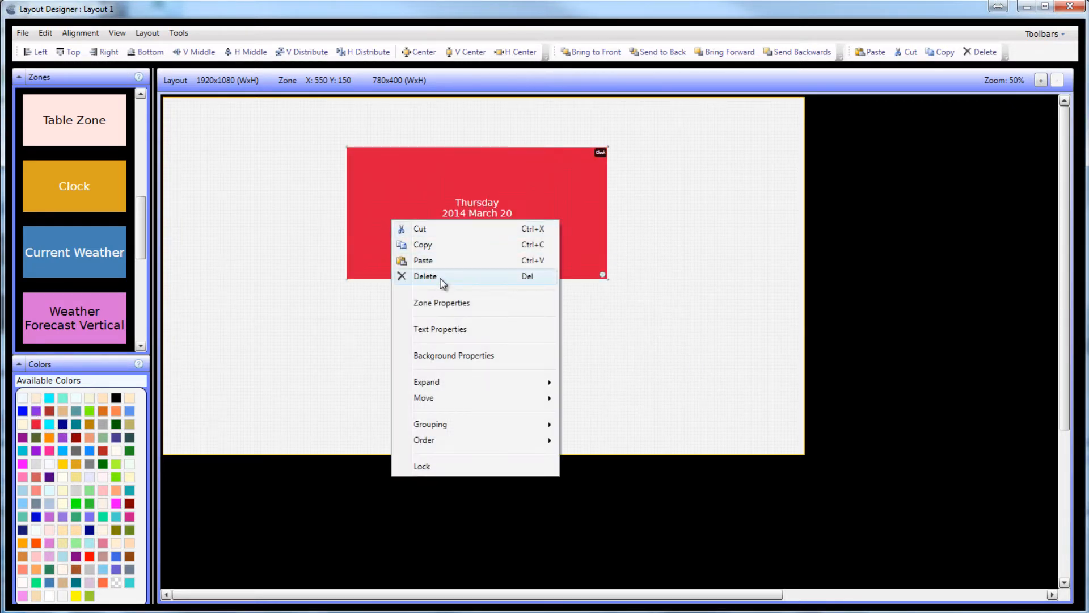
{"action": "left_click", "coordinate": [412, 275]}
Place a Current Weather zone at about X 590, Y 120 and review its weather options.
{"action": "left_click", "coordinate": [70, 264]}
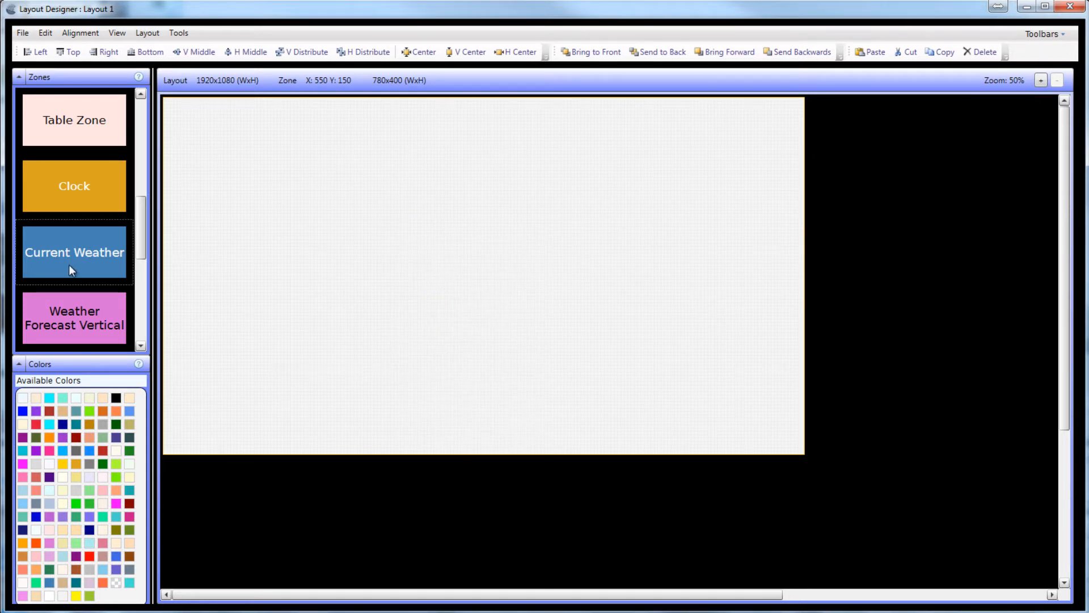
{"action": "left_click_drag", "start_coordinate": [69, 265], "coordinate": [411, 185]}
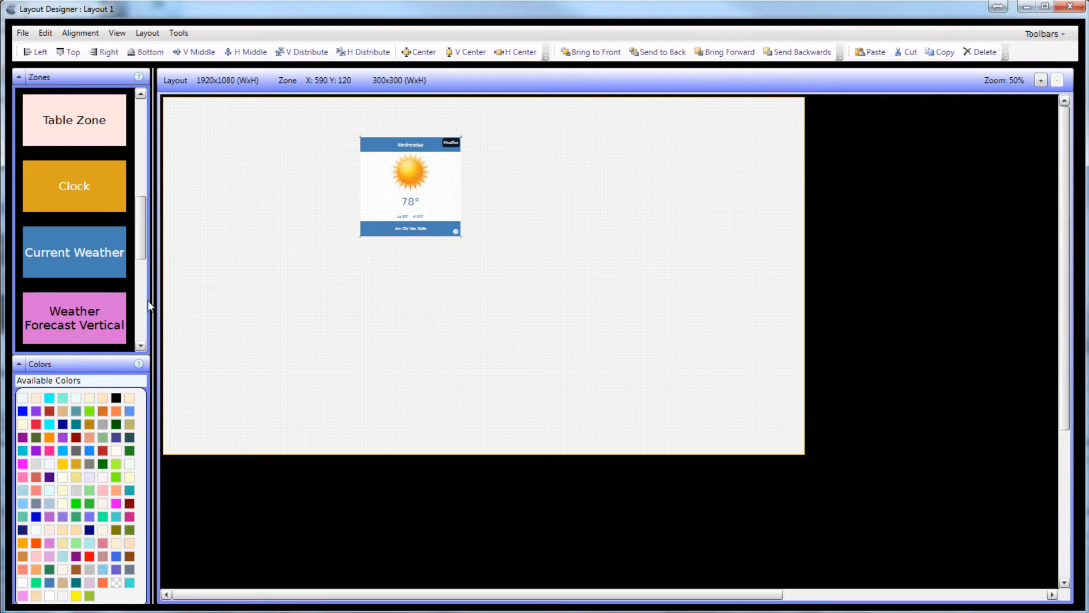
{"action": "right_click", "coordinate": [415, 192]}
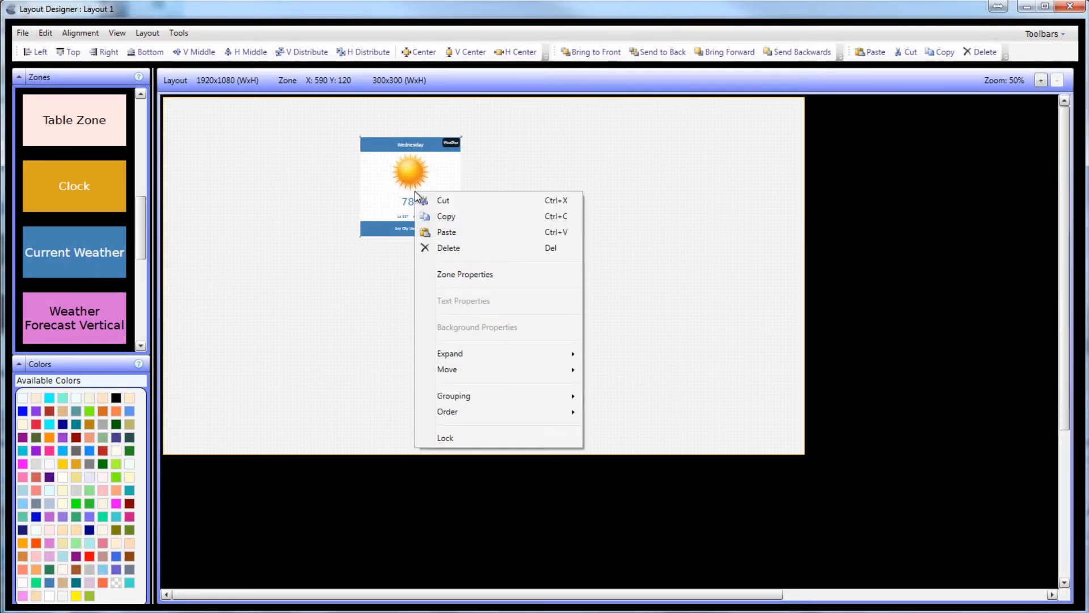
{"action": "left_click", "coordinate": [462, 275]}
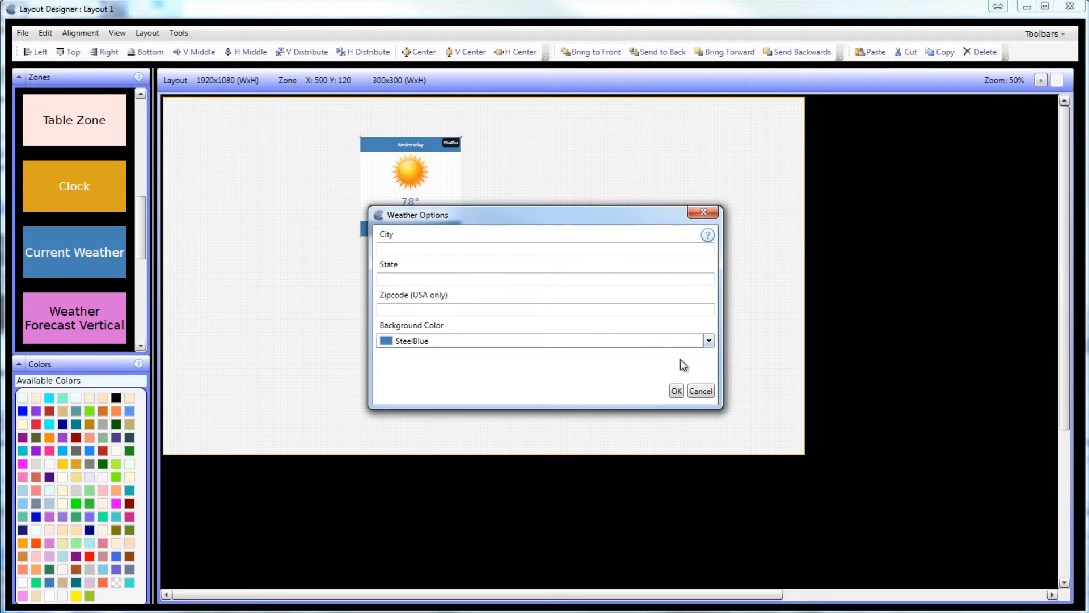
{"action": "left_click", "coordinate": [702, 391]}
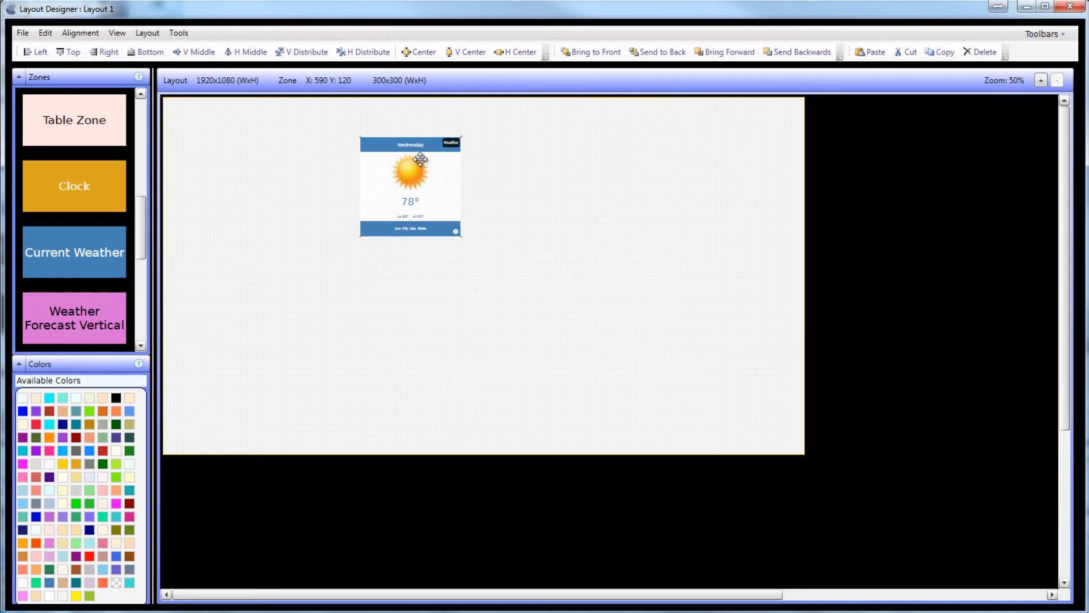
Replace the Current Weather zone with a Weather Forecast Vertical zone positioned at about X 1190, Y 150.
{"action": "key", "text": "Delete"}
{"action": "left_click_drag", "start_coordinate": [85, 308], "coordinate": [390, 202]}
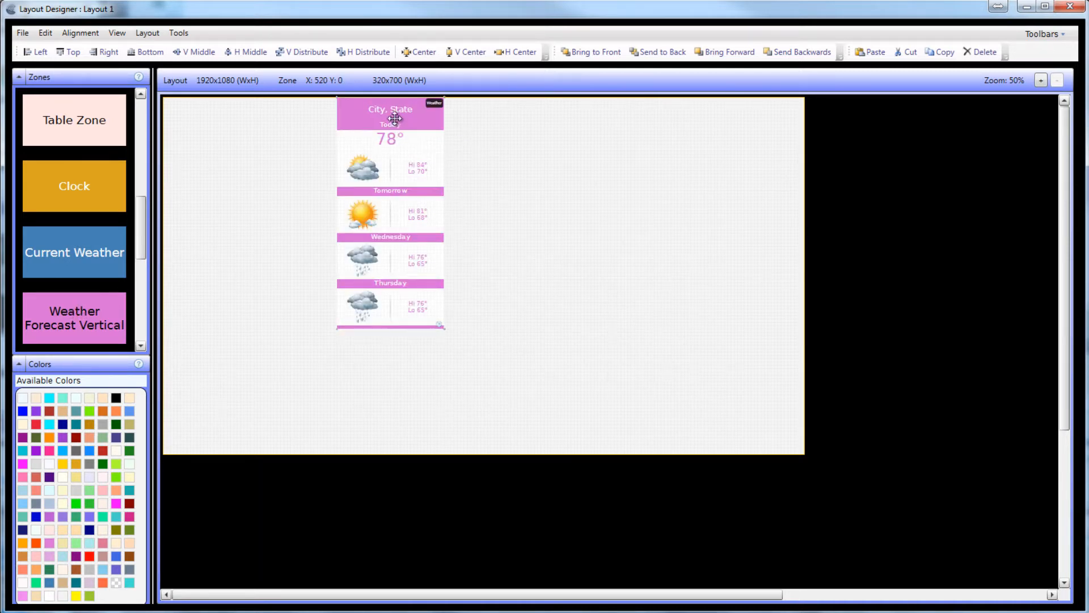
{"action": "left_click_drag", "start_coordinate": [395, 114], "coordinate": [617, 163]}
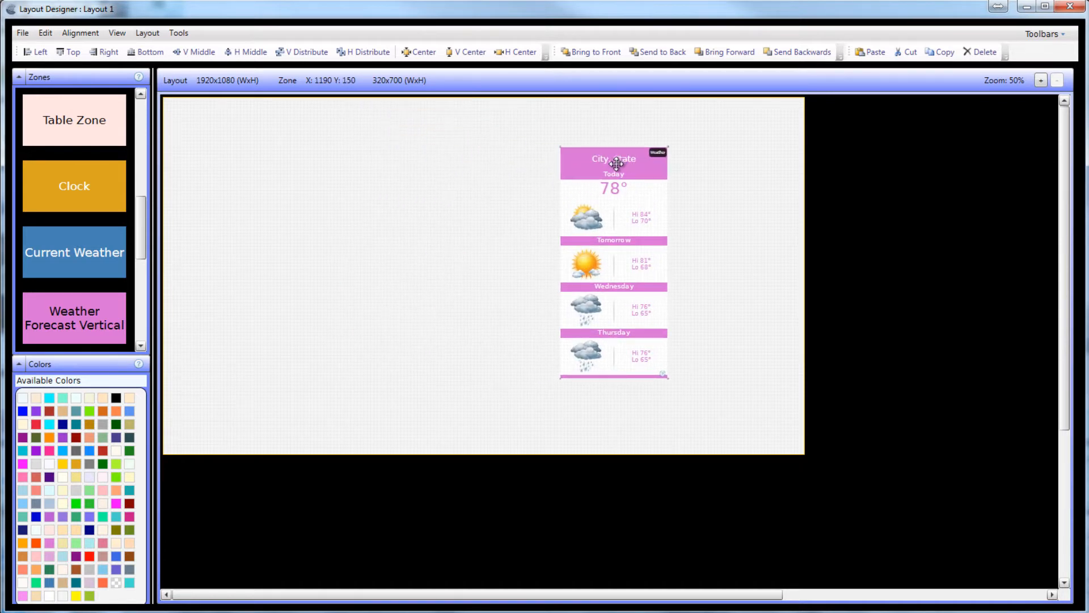
Review the location and background color options of the vertical forecast zone.
{"action": "right_click", "coordinate": [588, 162]}
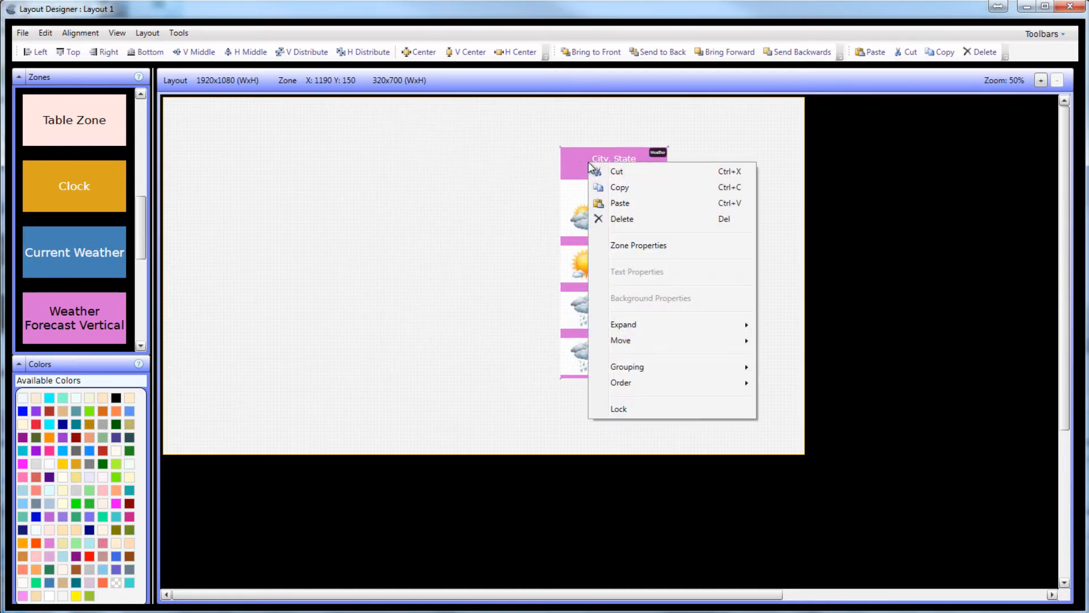
{"action": "left_click", "coordinate": [627, 243]}
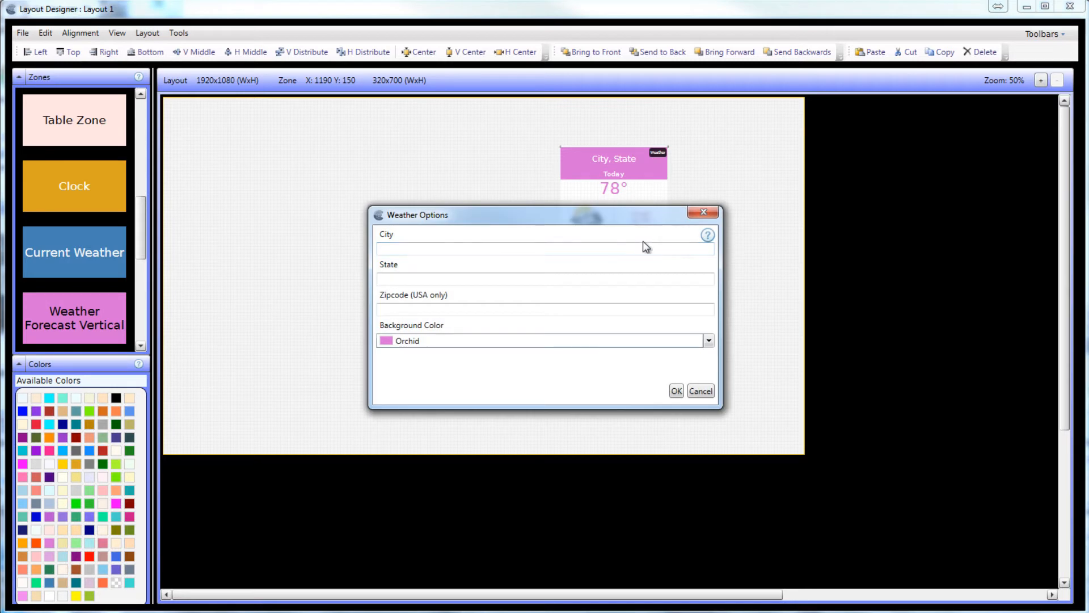
{"action": "left_click", "coordinate": [702, 213]}
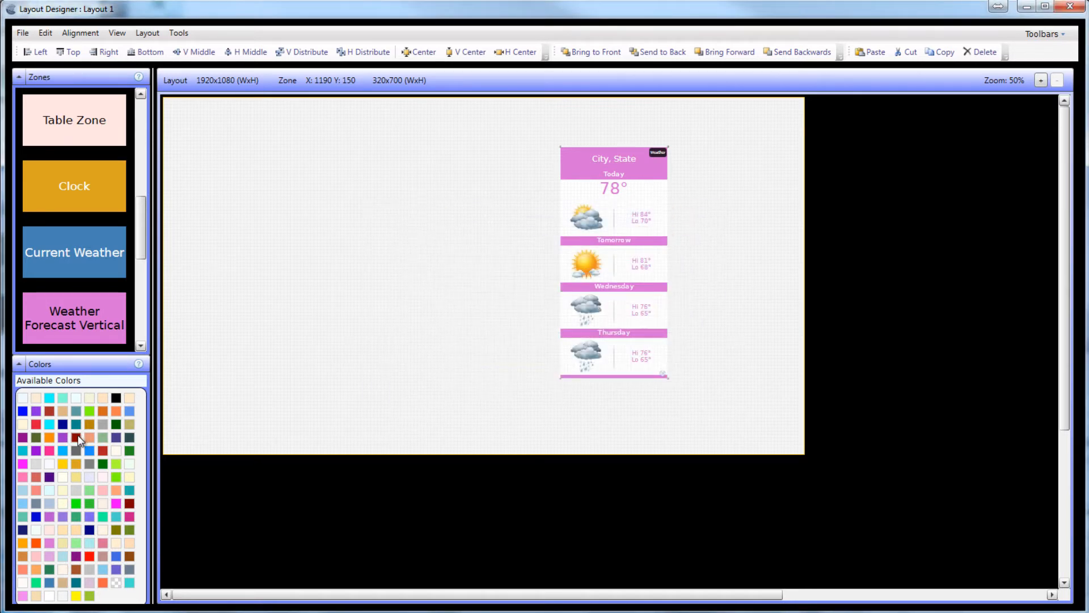
Recolor the vertical forecast zone dark red and delete it from the layout.
{"action": "left_click_drag", "start_coordinate": [78, 439], "coordinate": [618, 170]}
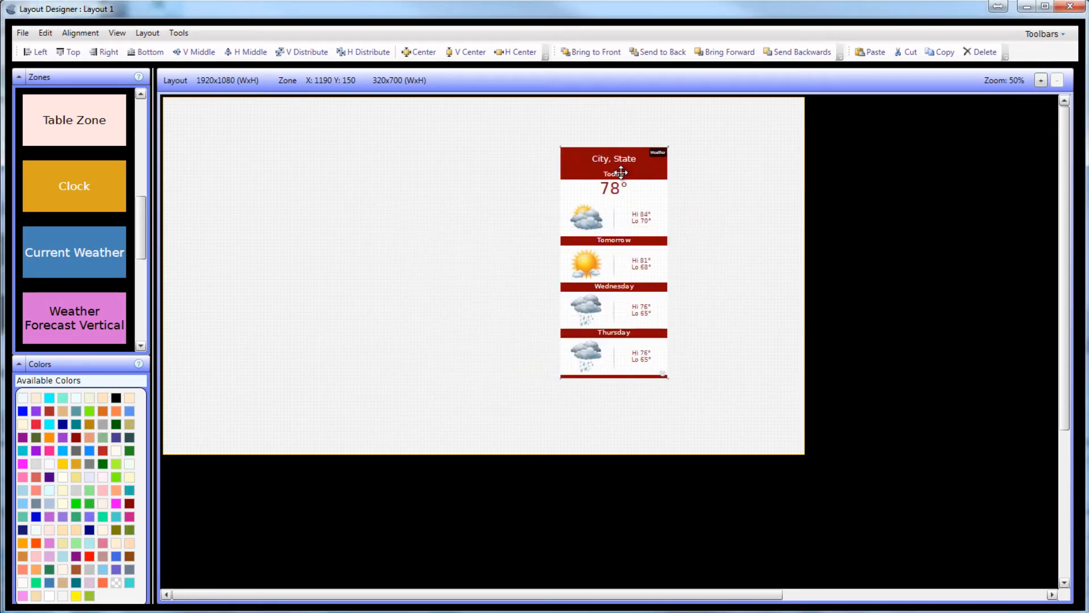
{"action": "right_click", "coordinate": [592, 169]}
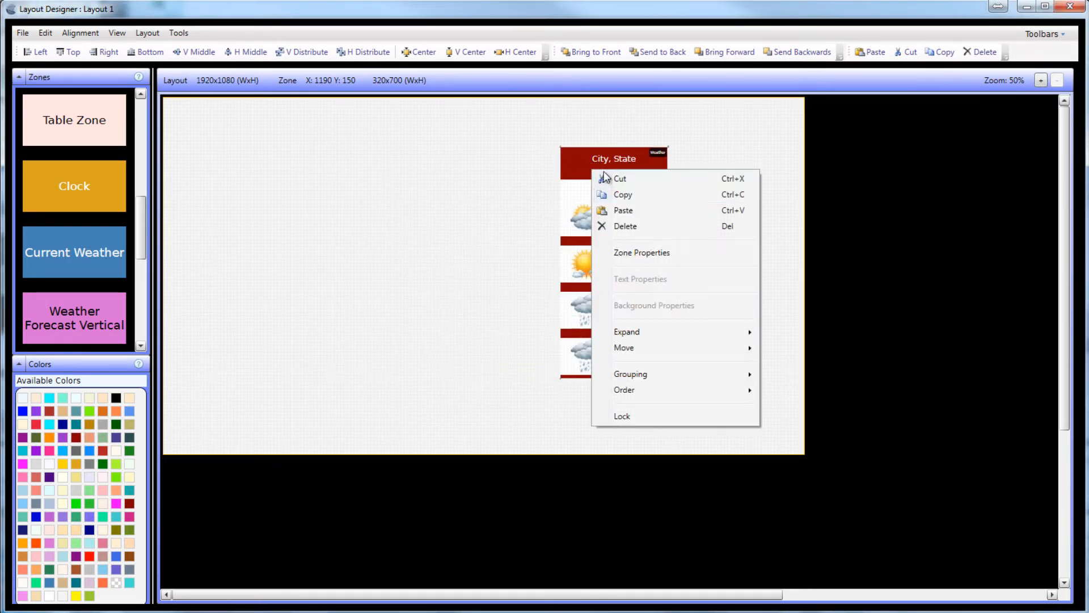
{"action": "left_click", "coordinate": [622, 227]}
Add a horizontal weather forecast zone at about X 410, Y 640, and delete it.
{"action": "scroll", "coordinate": [142, 244], "scroll_direction": "down", "scroll_amount": 4}
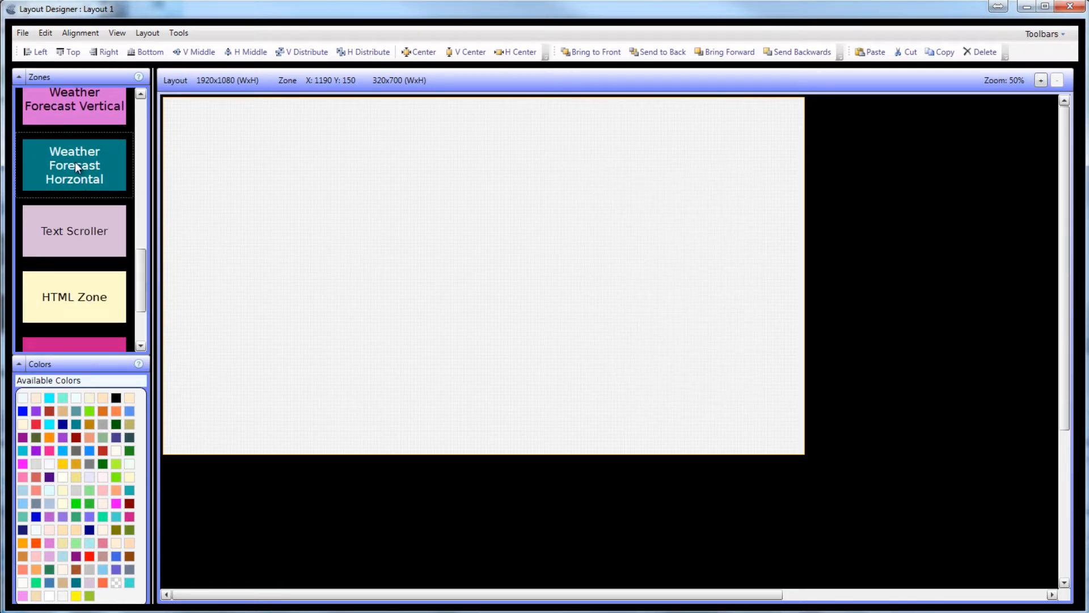
{"action": "left_click_drag", "start_coordinate": [75, 162], "coordinate": [357, 321]}
{"action": "right_click", "coordinate": [333, 325]}
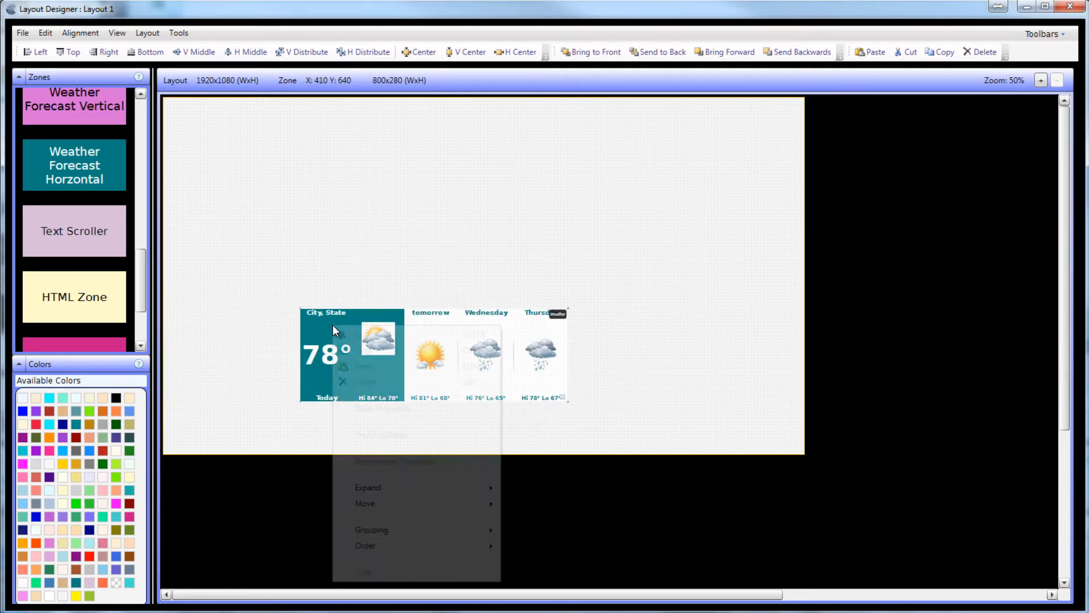
{"action": "left_click", "coordinate": [367, 383]}
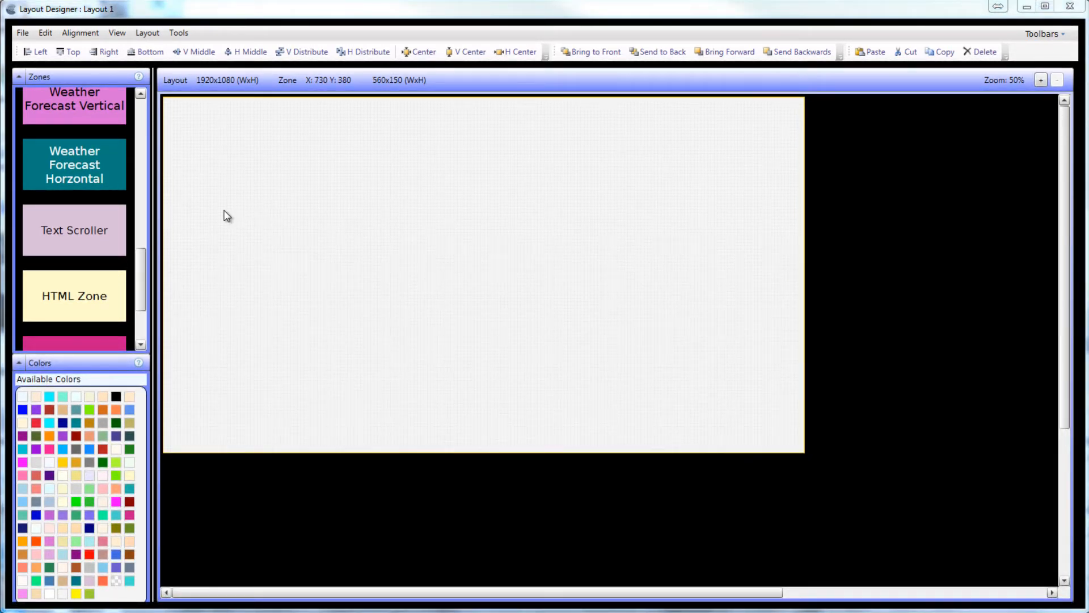
Add a Text Scroller zone of about 400x110 at about X 520, Y 360 and replace its text with "CE".
{"action": "left_click_drag", "start_coordinate": [86, 237], "coordinate": [405, 236]}
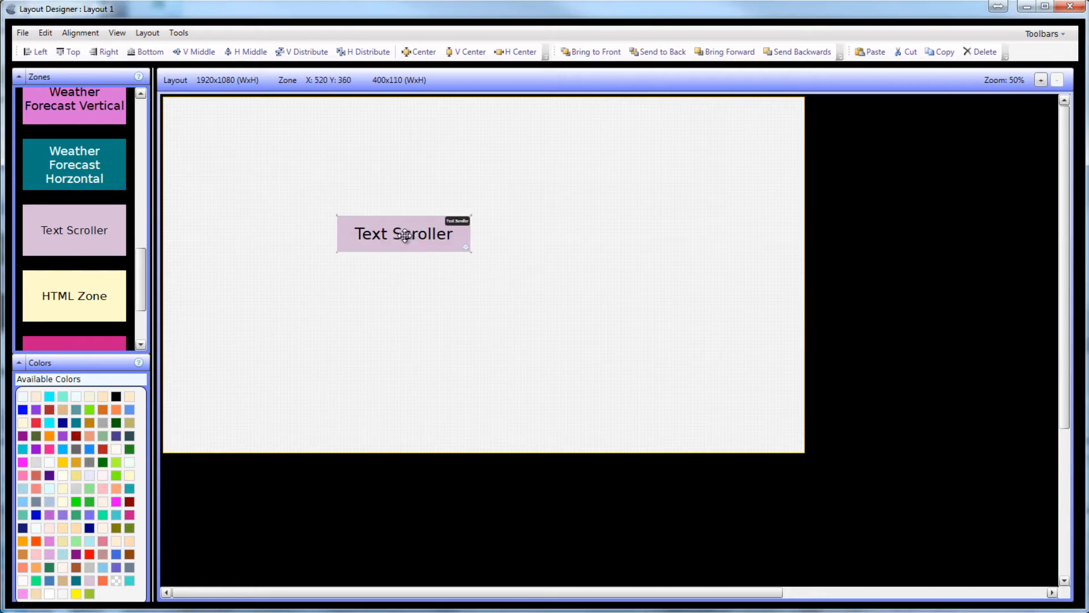
{"action": "left_click_drag", "start_coordinate": [143, 274], "coordinate": [172, 163]}
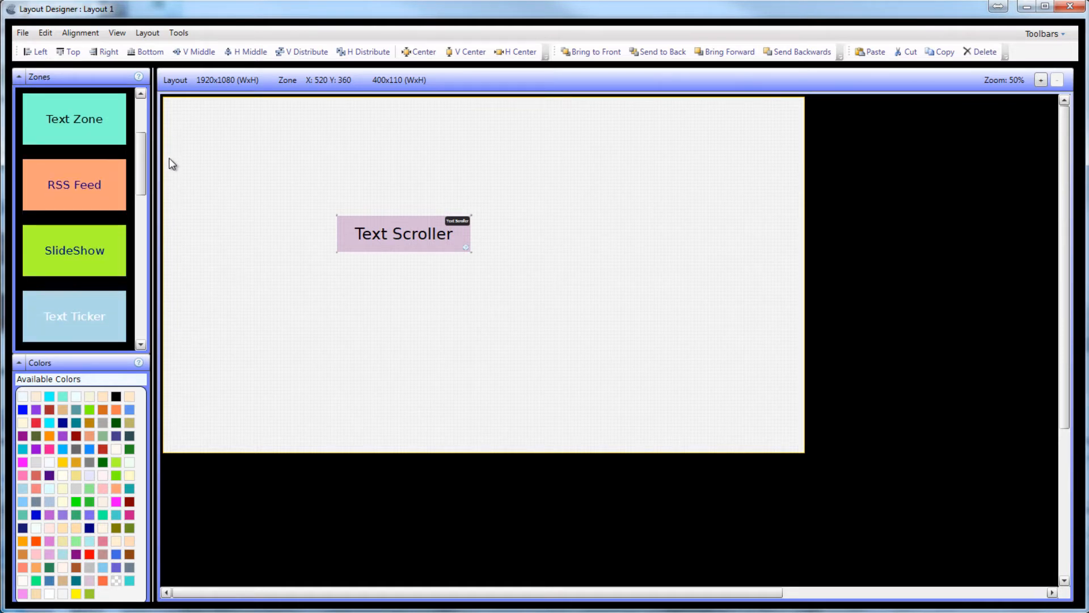
{"action": "left_click", "coordinate": [98, 131]}
{"action": "left_click_drag", "start_coordinate": [141, 152], "coordinate": [141, 183]}
{"action": "left_click", "coordinate": [121, 186]}
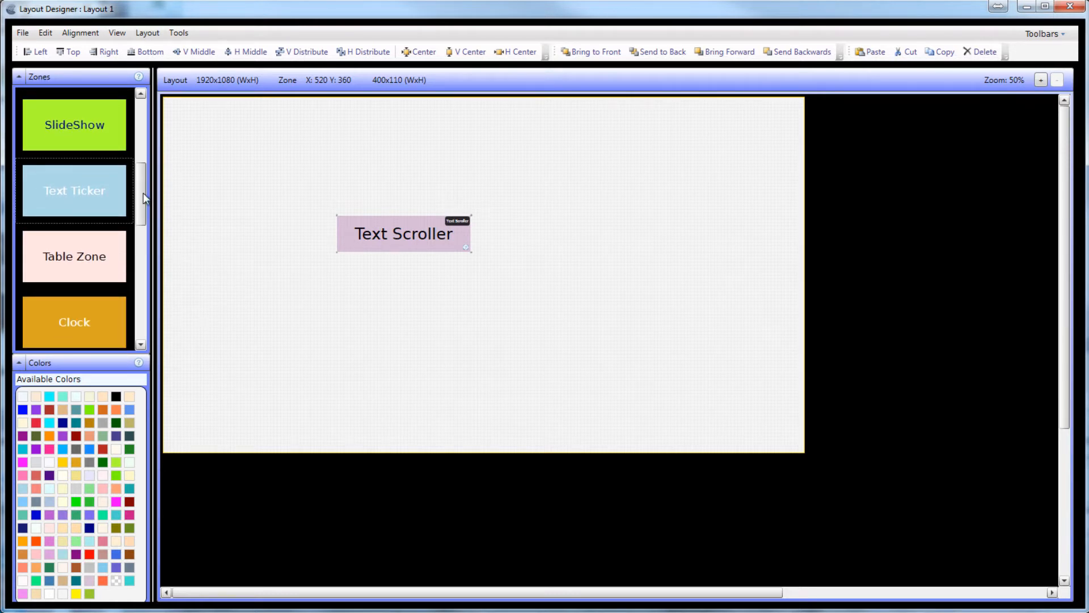
{"action": "left_click_drag", "start_coordinate": [141, 204], "coordinate": [140, 297]}
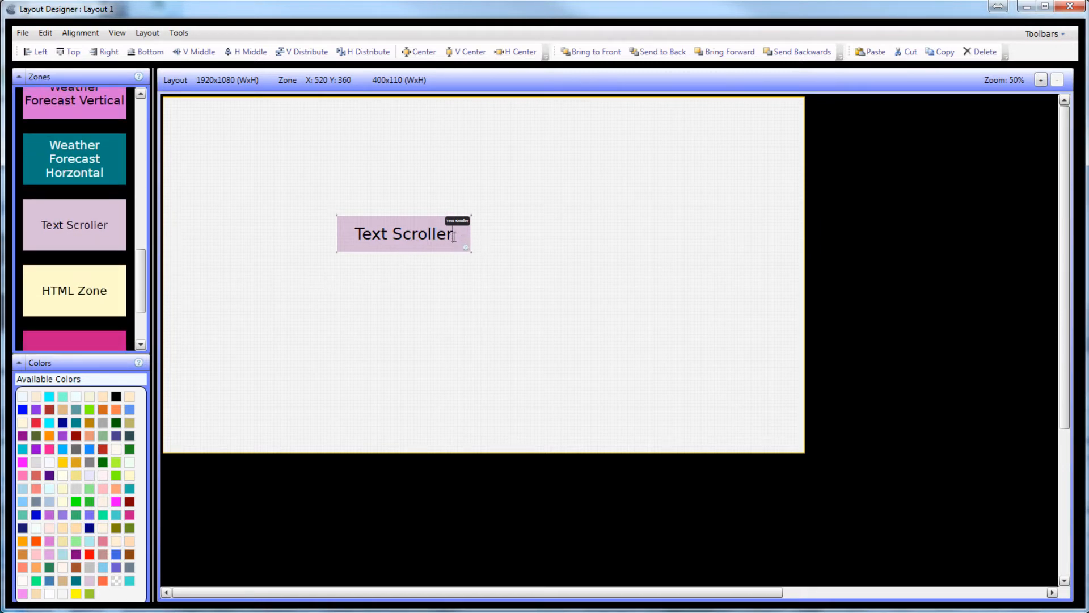
{"action": "left_click_drag", "start_coordinate": [454, 237], "coordinate": [348, 234]}
{"action": "type", "text": "CE"}
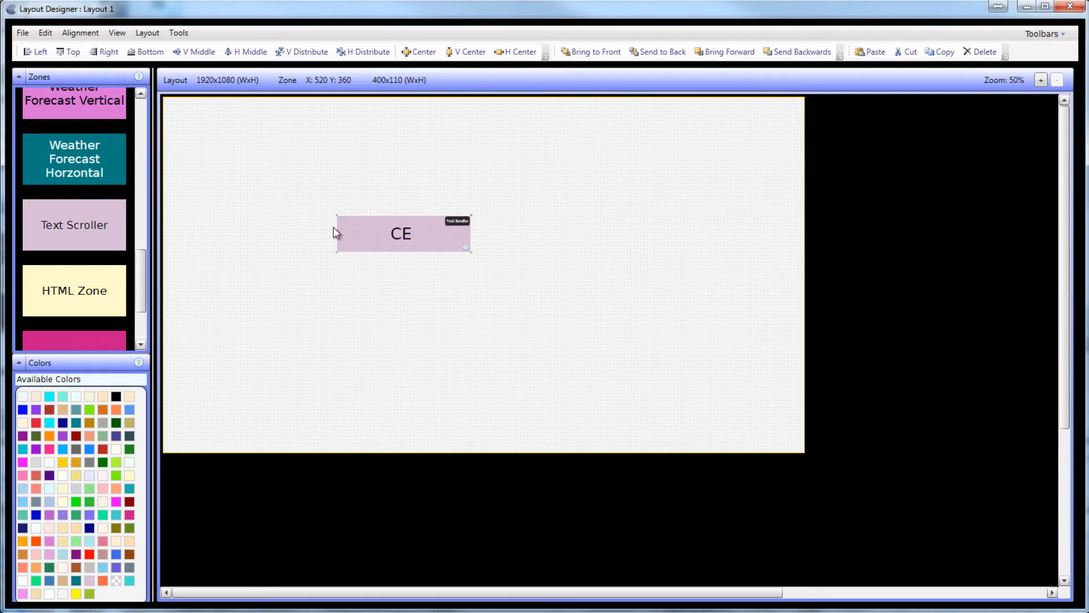
Complete the Text Scroller zone's text so that it reads "CE Labs".
{"action": "type", "text": " Labs"}
{"action": "key", "text": "Return"}
{"action": "right_click", "coordinate": [410, 234]}
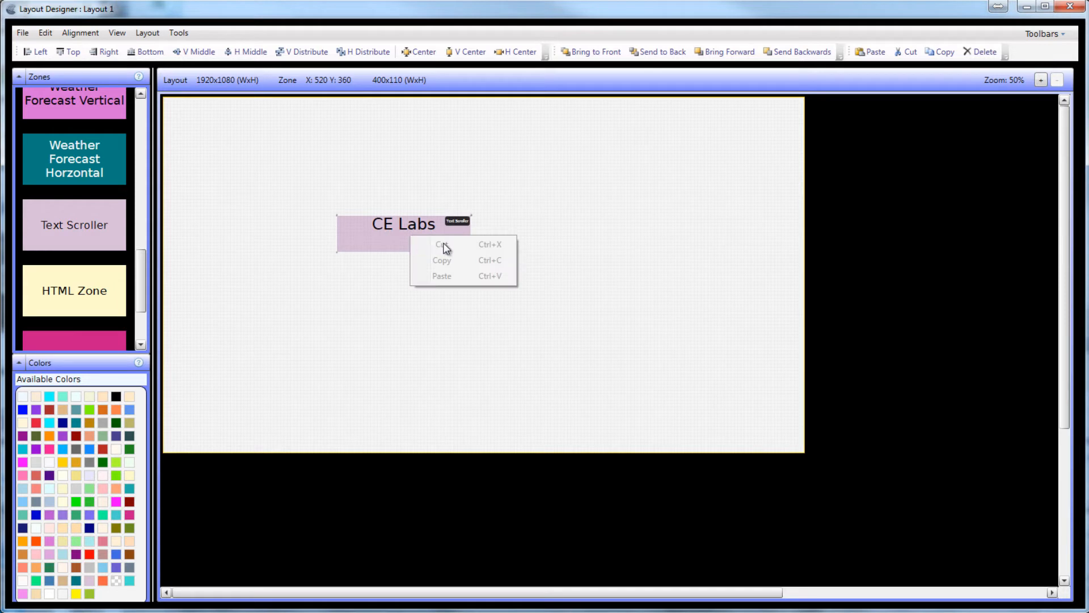
{"action": "left_click", "coordinate": [358, 332]}
Review the Text Scroller zone's scroll and RSS feed settings and its font, size and text color options.
{"action": "right_click", "coordinate": [418, 227]}
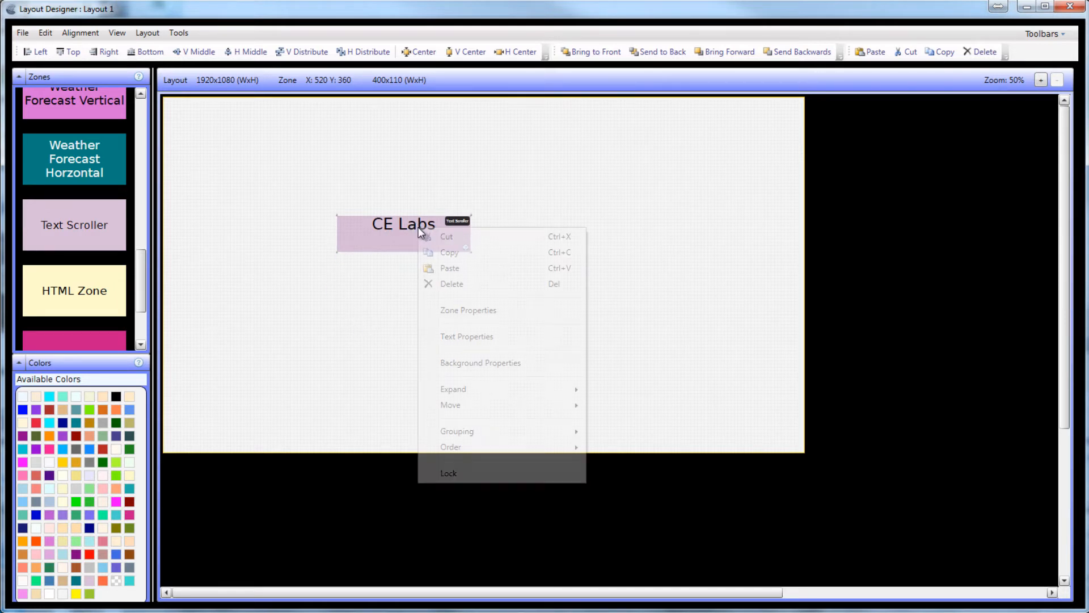
{"action": "left_click", "coordinate": [457, 310]}
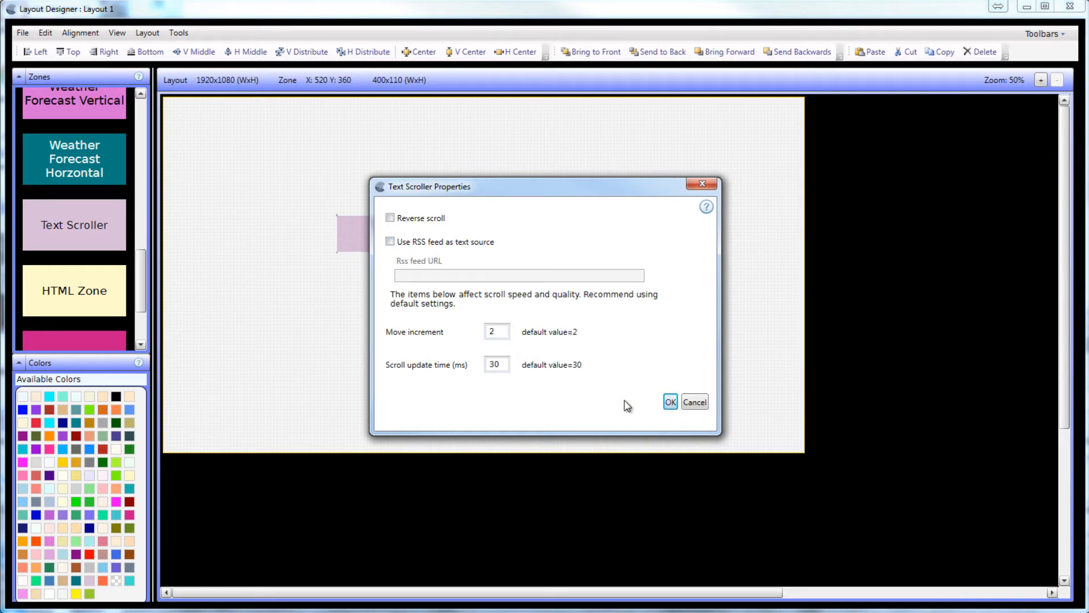
{"action": "left_click", "coordinate": [670, 402]}
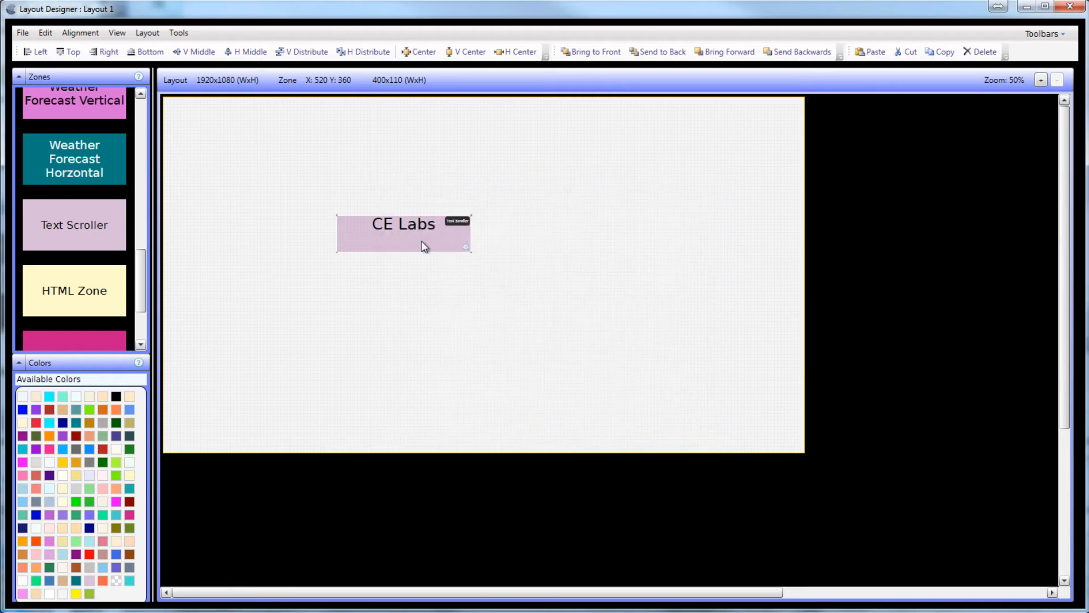
{"action": "right_click", "coordinate": [422, 243]}
{"action": "left_click", "coordinate": [469, 352]}
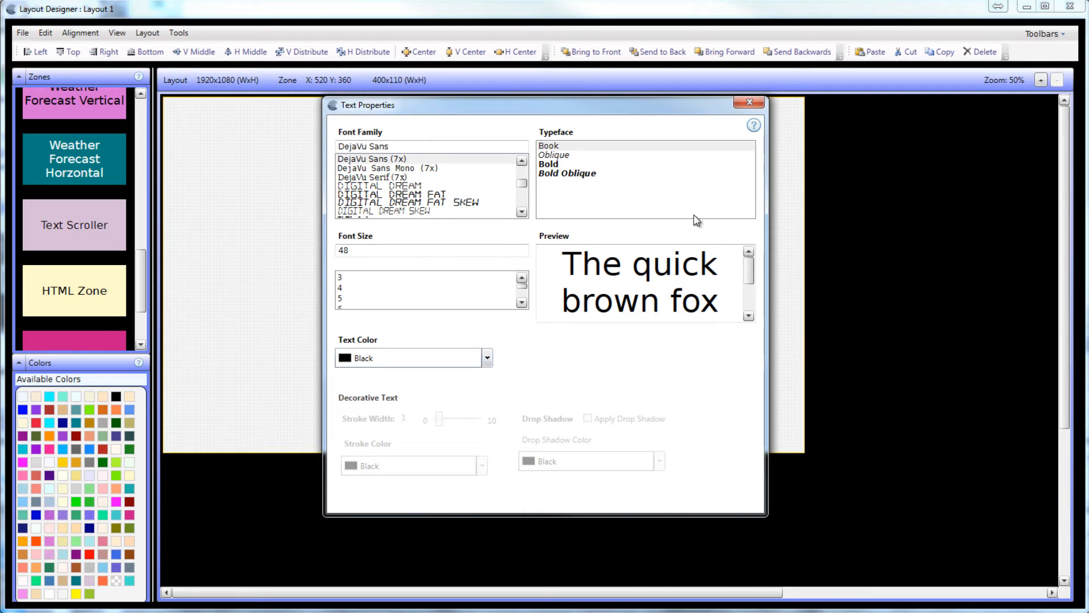
{"action": "left_click", "coordinate": [749, 103]}
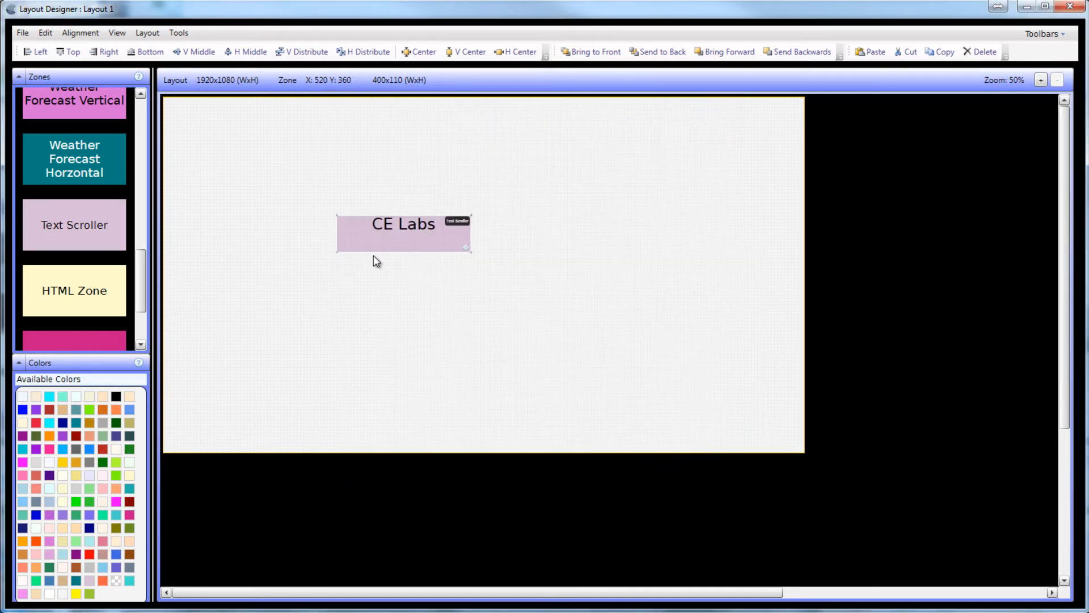
Recolor the Text Scroller zone crimson and review its background properties.
{"action": "left_click_drag", "start_coordinate": [35, 422], "coordinate": [389, 238]}
{"action": "right_click", "coordinate": [389, 244]}
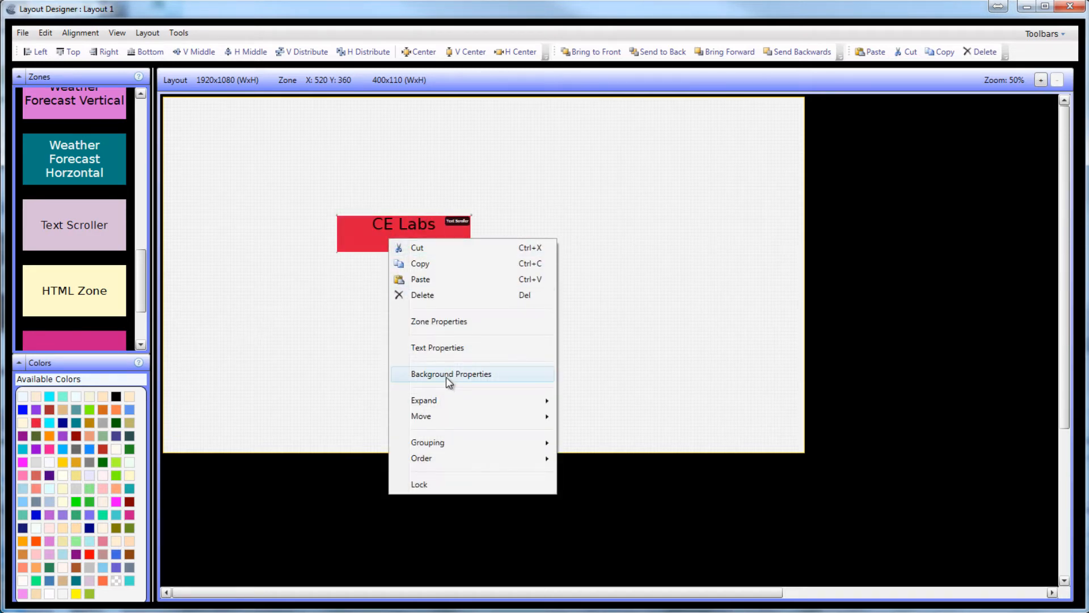
{"action": "left_click", "coordinate": [449, 375]}
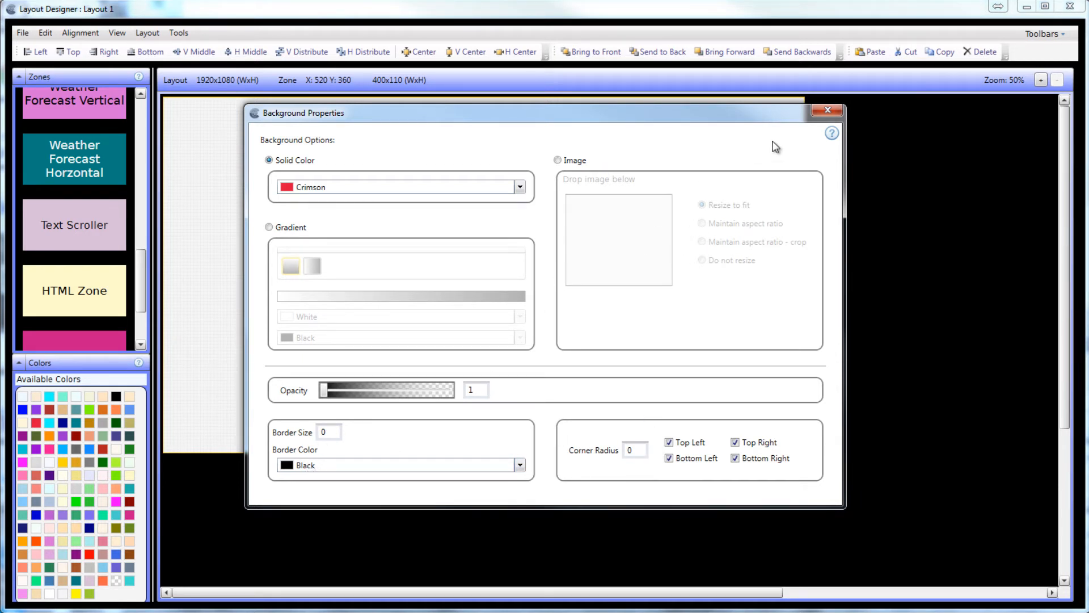
{"action": "left_click", "coordinate": [828, 111]}
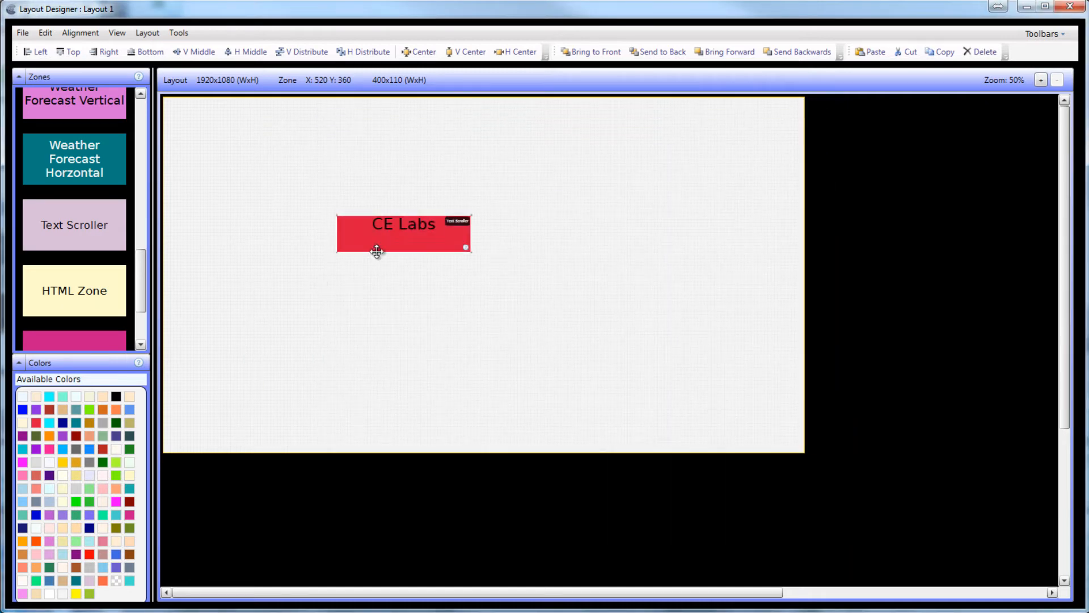
Delete the Text Scroller zone and add an HTML Zone of about 830x530 at about X 260, Y 100.
{"action": "key", "text": "Delete"}
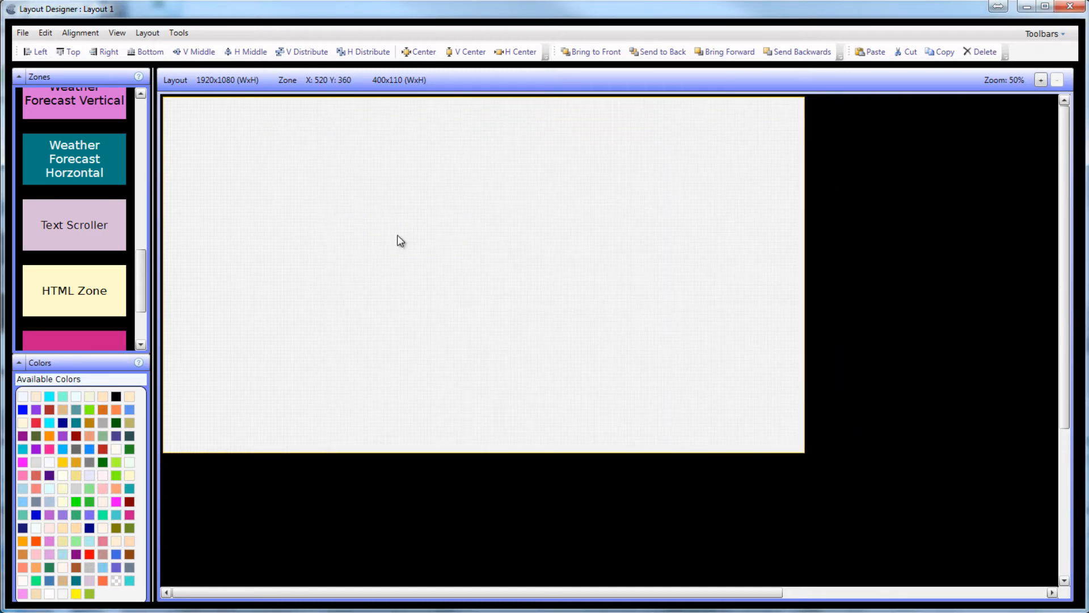
{"action": "left_click_drag", "start_coordinate": [145, 253], "coordinate": [144, 279]}
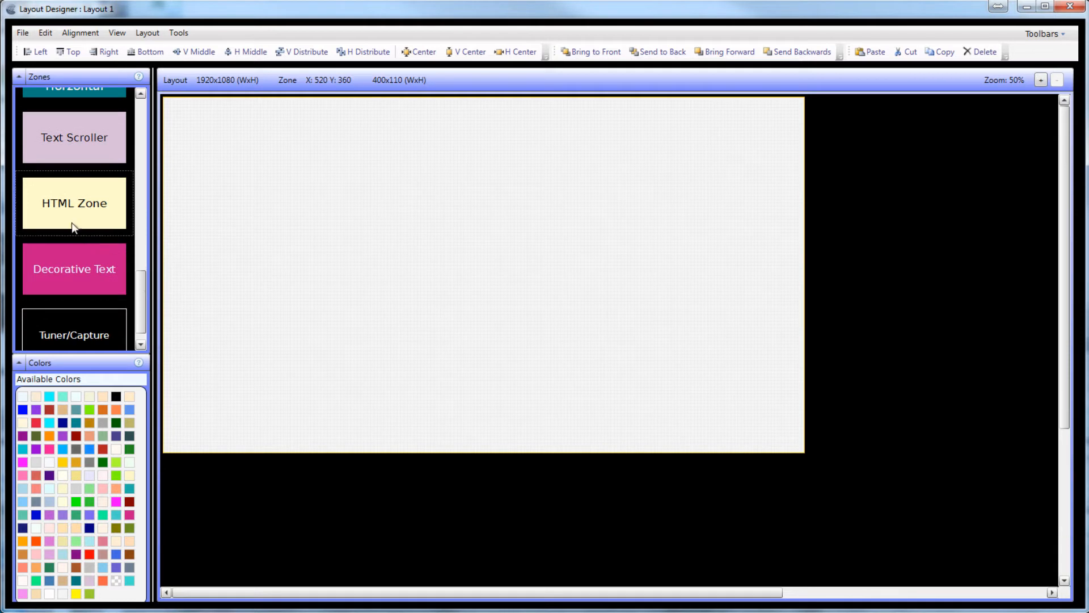
{"action": "left_click_drag", "start_coordinate": [72, 222], "coordinate": [525, 304]}
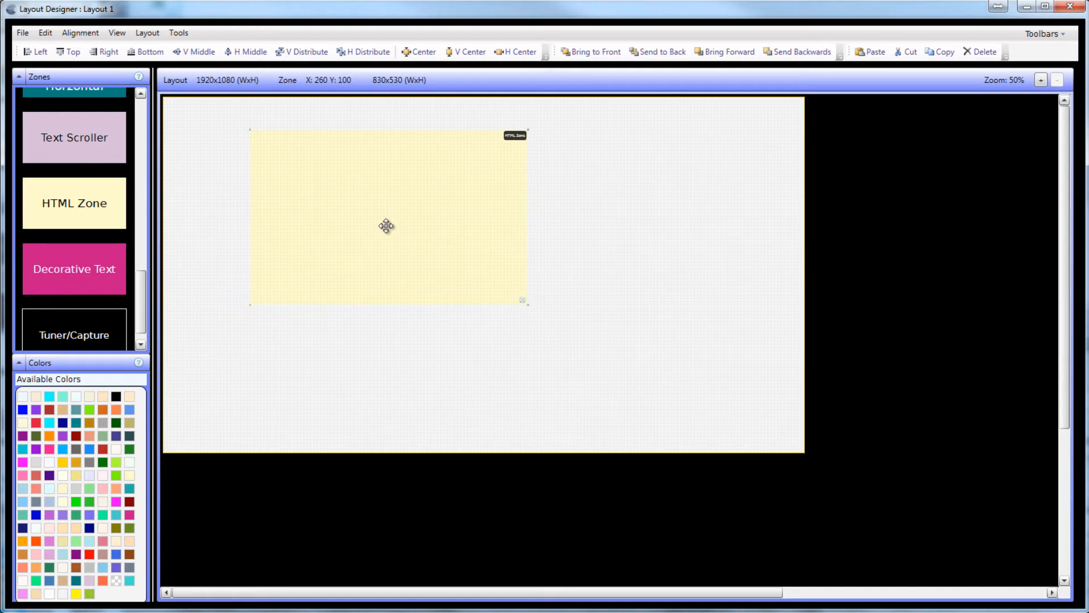
Review the HTML zone's code, placement, auto update and additional file options, along with its background properties.
{"action": "right_click", "coordinate": [350, 193]}
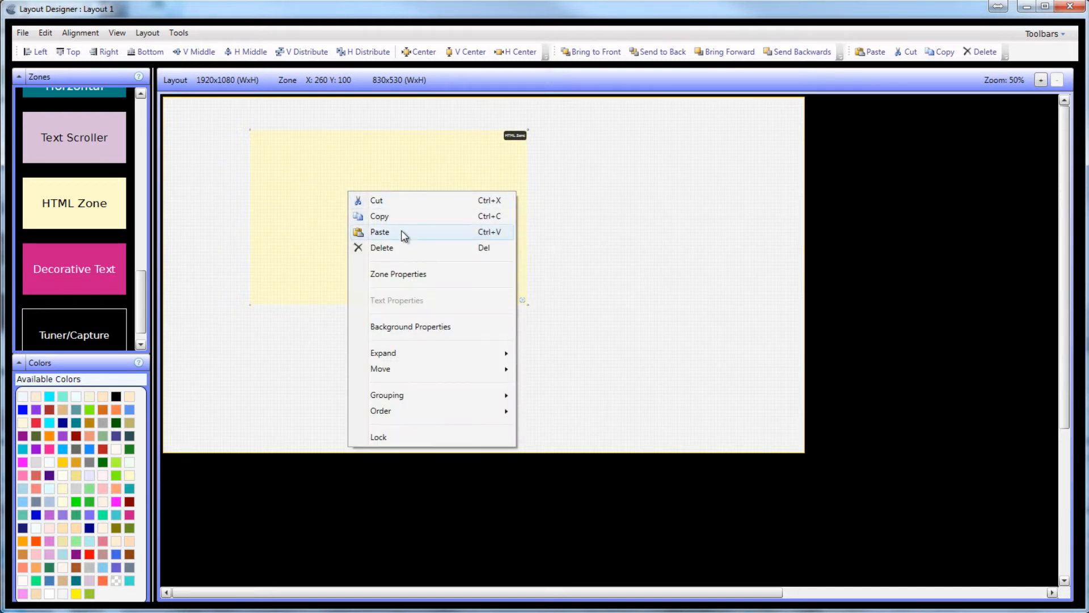
{"action": "left_click", "coordinate": [407, 274]}
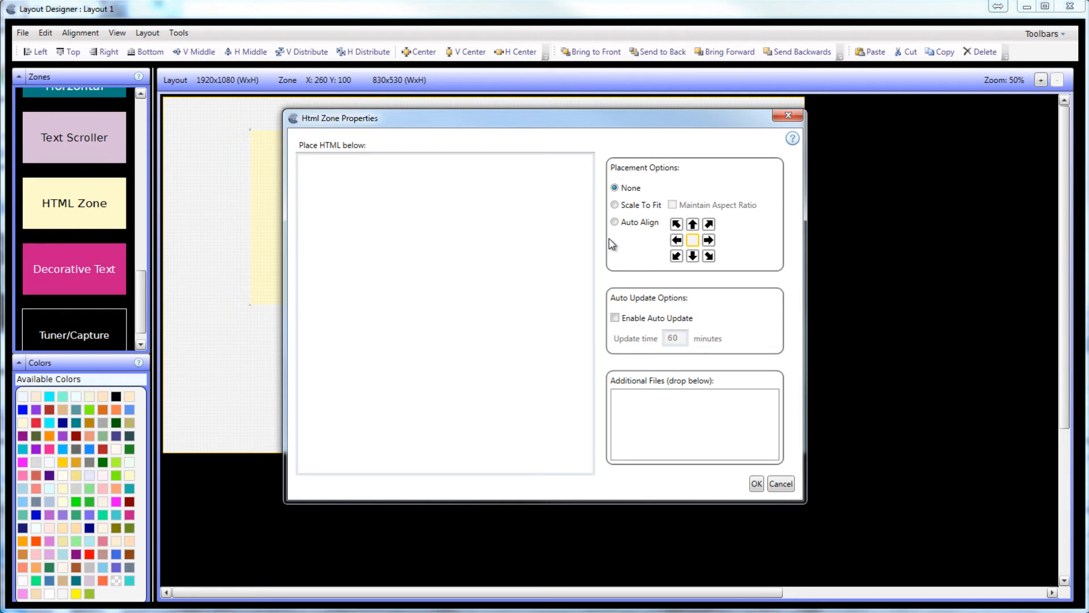
{"action": "left_click", "coordinate": [757, 486]}
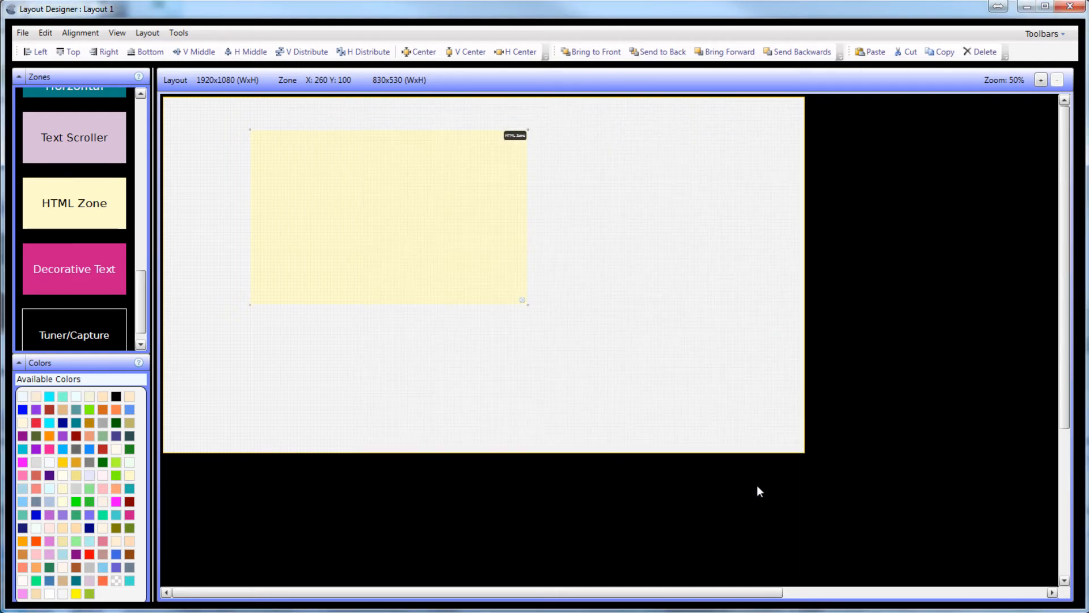
{"action": "right_click", "coordinate": [383, 242]}
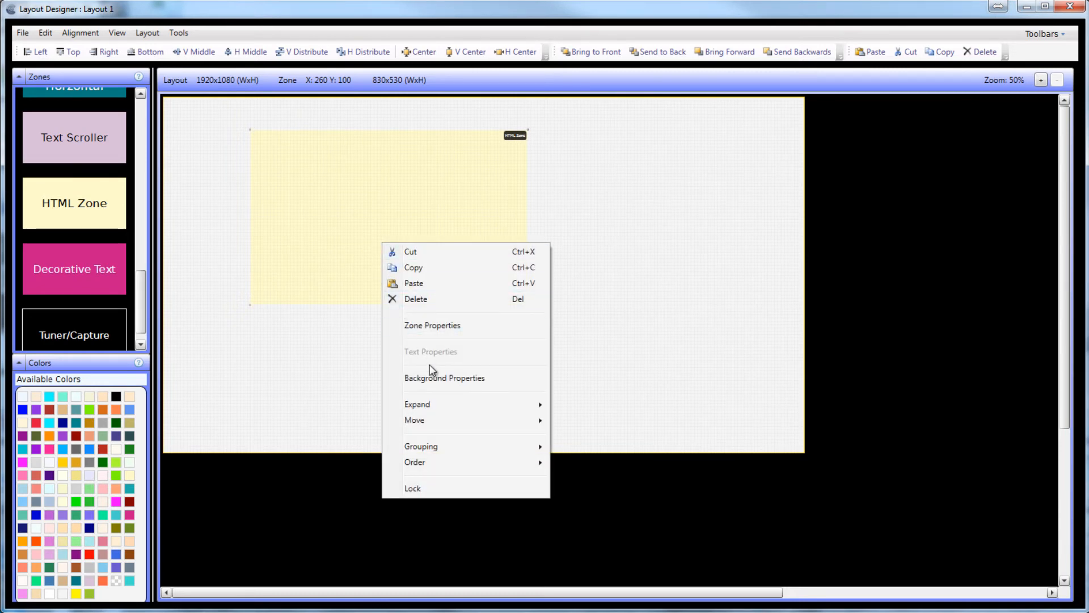
{"action": "left_click", "coordinate": [436, 379]}
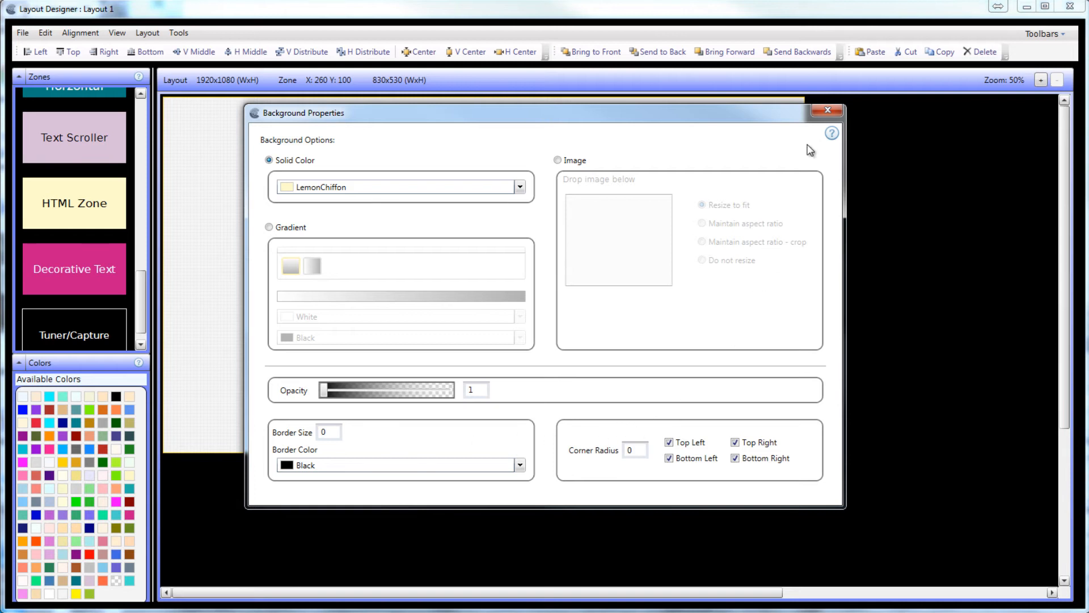
{"action": "left_click", "coordinate": [828, 110]}
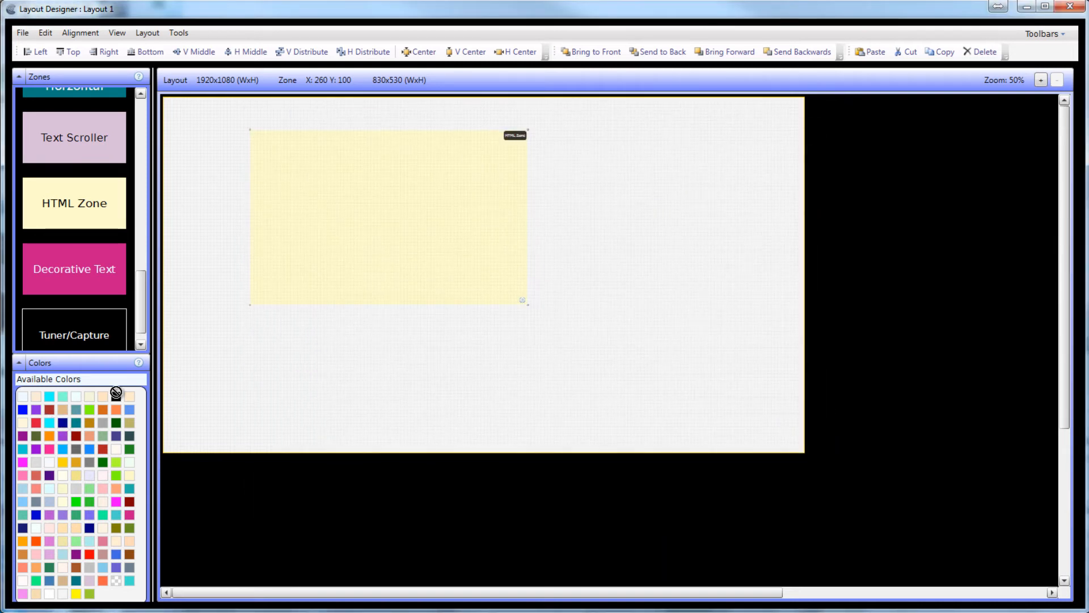
Recolor the HTML zone dark blue and delete it from the layout.
{"action": "left_click_drag", "start_coordinate": [115, 392], "coordinate": [310, 265]}
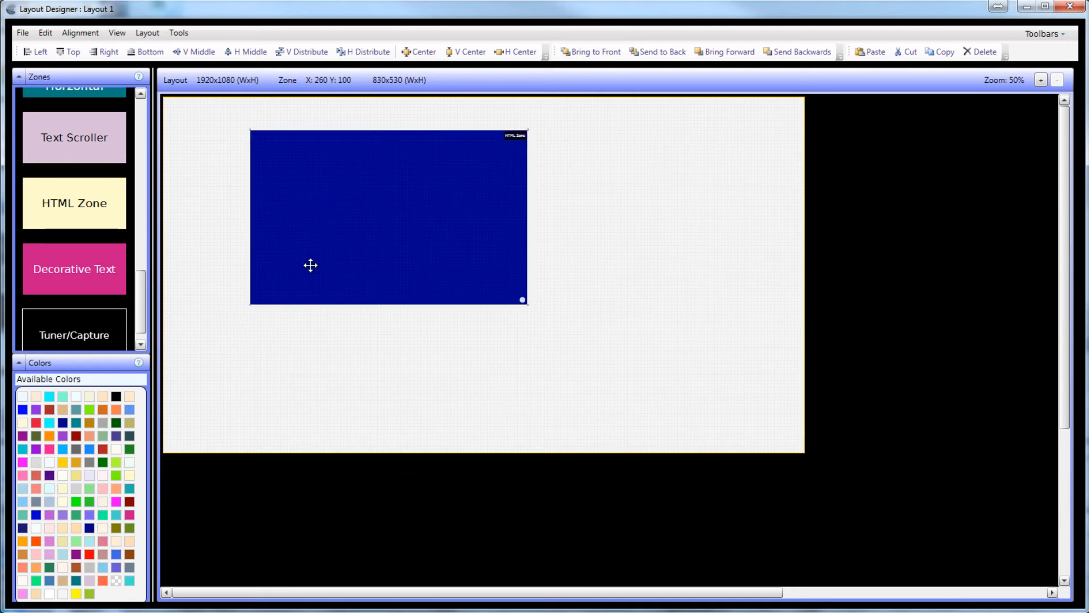
{"action": "right_click", "coordinate": [330, 216]}
{"action": "left_click", "coordinate": [379, 277]}
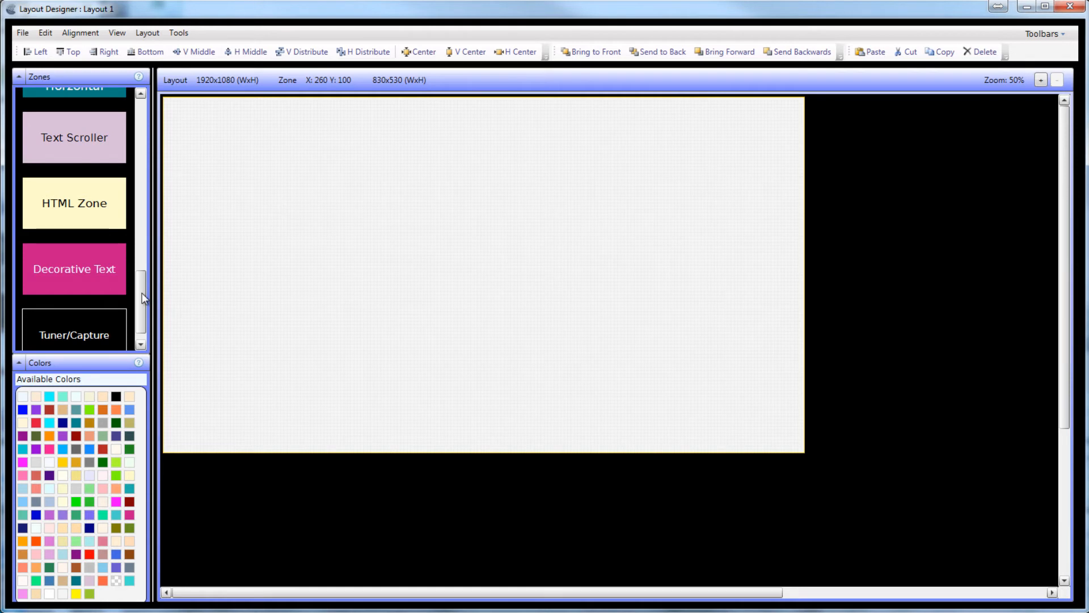
Add a Tuner/Capture zone at about X 310, Y 160 and enlarge it to about 800x470.
{"action": "scroll", "coordinate": [142, 293], "scroll_direction": "down", "scroll_amount": 1}
{"action": "left_click", "coordinate": [39, 313]}
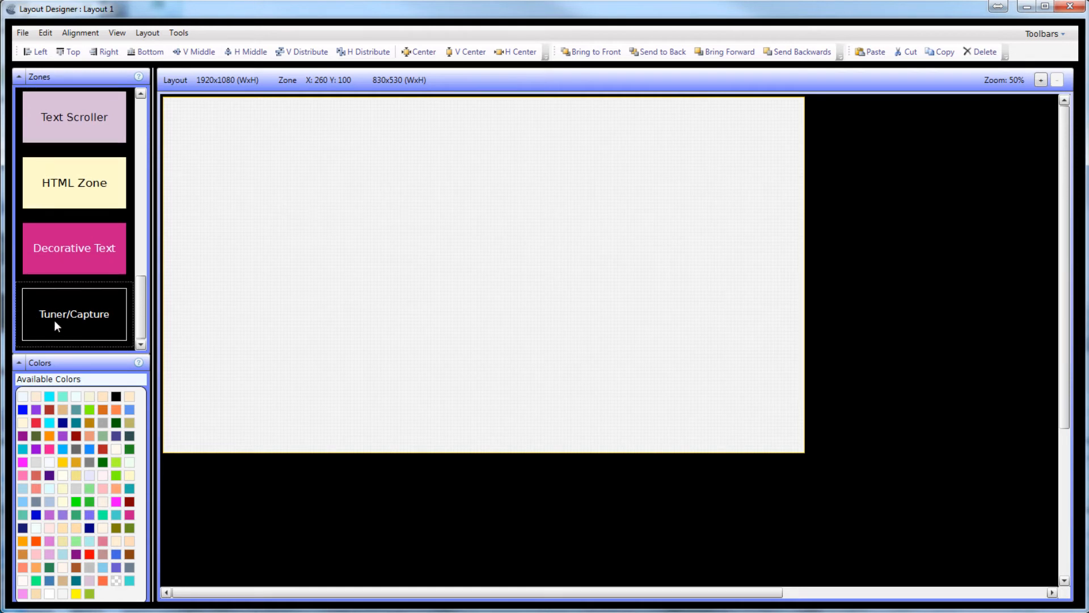
{"action": "left_click_drag", "start_coordinate": [54, 322], "coordinate": [452, 260]}
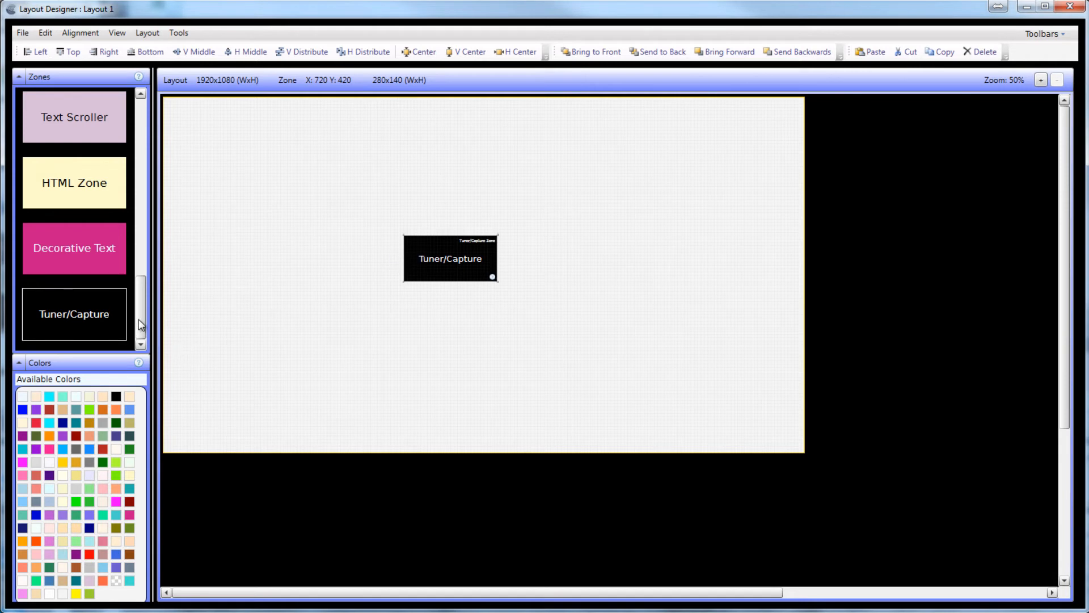
{"action": "mouse_move", "coordinate": [142, 324]}
{"action": "left_mouse_down"}
{"action": "mouse_move", "coordinate": [148, 115]}
{"action": "mouse_move", "coordinate": [143, 322]}
{"action": "left_mouse_up"}
{"action": "left_click", "coordinate": [97, 128]}
{"action": "left_click_drag", "start_coordinate": [419, 268], "coordinate": [283, 183]}
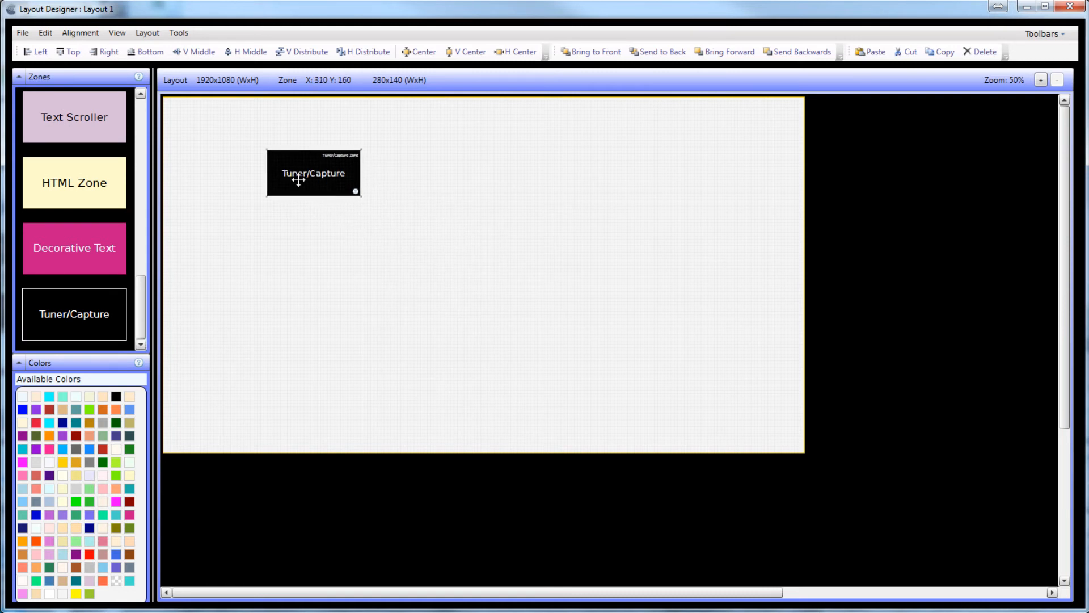
{"action": "left_click_drag", "start_coordinate": [359, 195], "coordinate": [534, 305]}
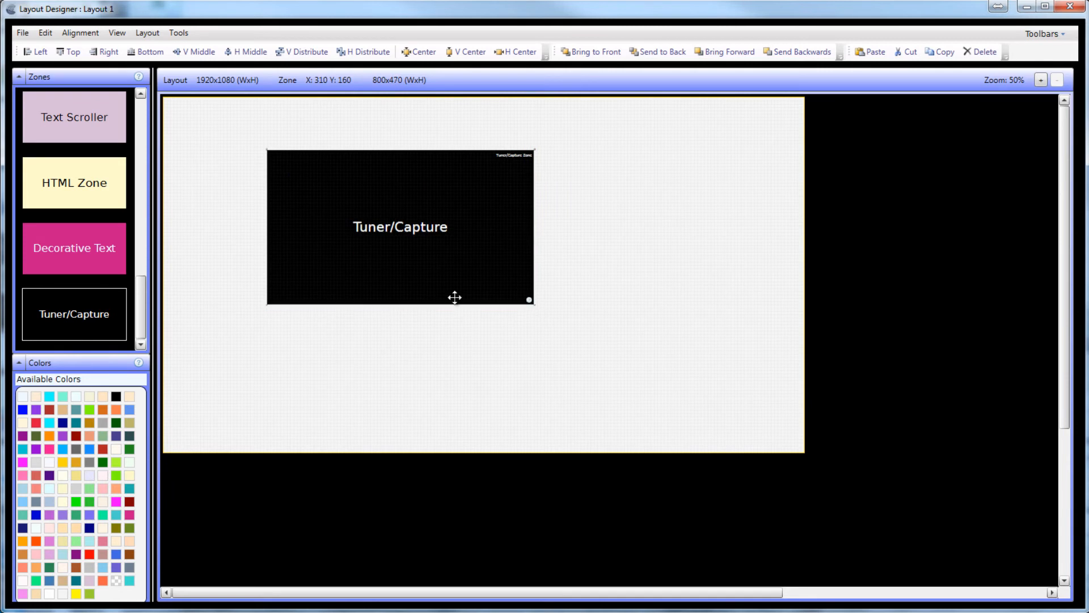
{"action": "left_click_drag", "start_coordinate": [142, 314], "coordinate": [147, 110]}
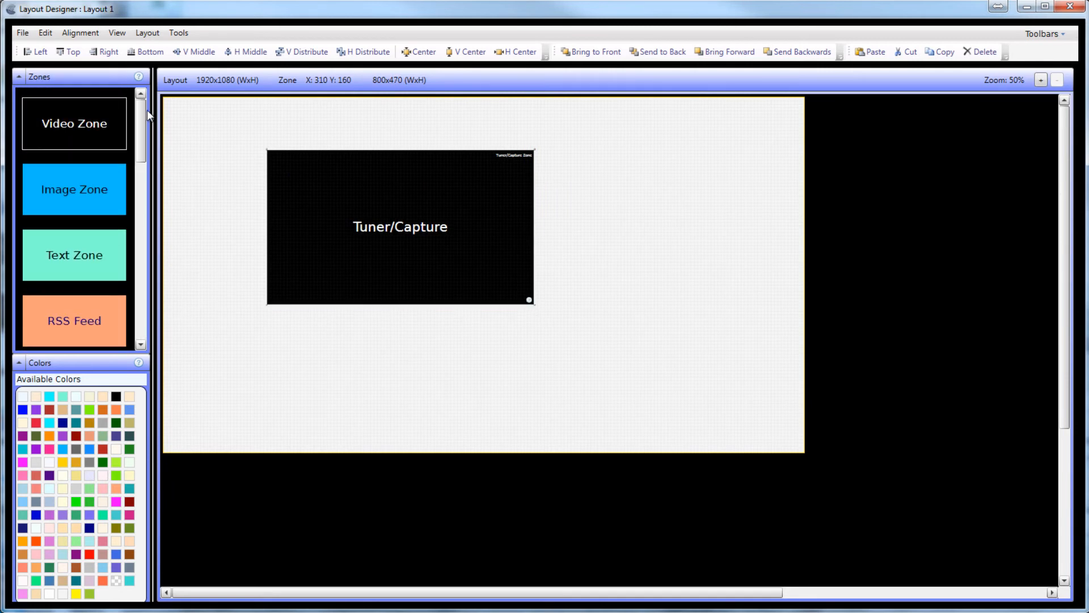
{"action": "left_click", "coordinate": [86, 128]}
{"action": "left_click_drag", "start_coordinate": [142, 115], "coordinate": [135, 315]}
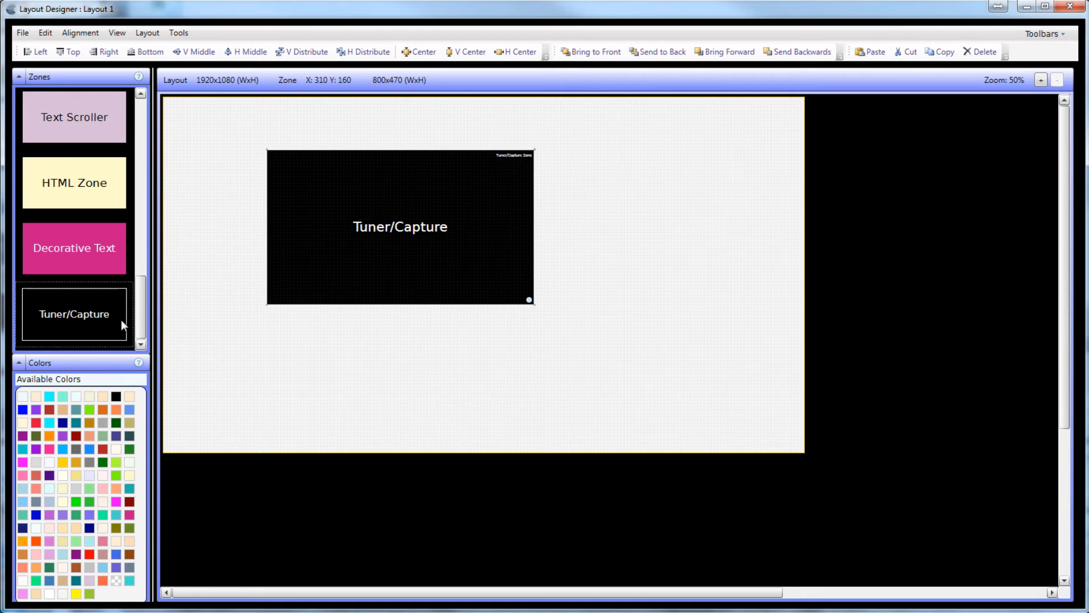
Set the Tuner/Capture zone's source to tuner channel 14-1.
{"action": "right_click", "coordinate": [379, 239]}
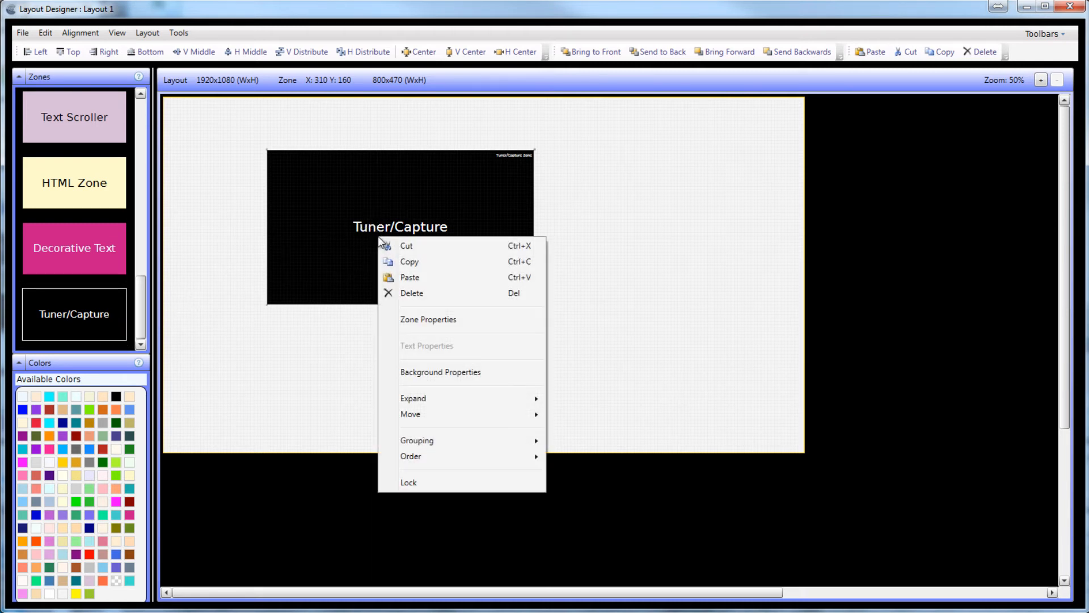
{"action": "left_click", "coordinate": [427, 322]}
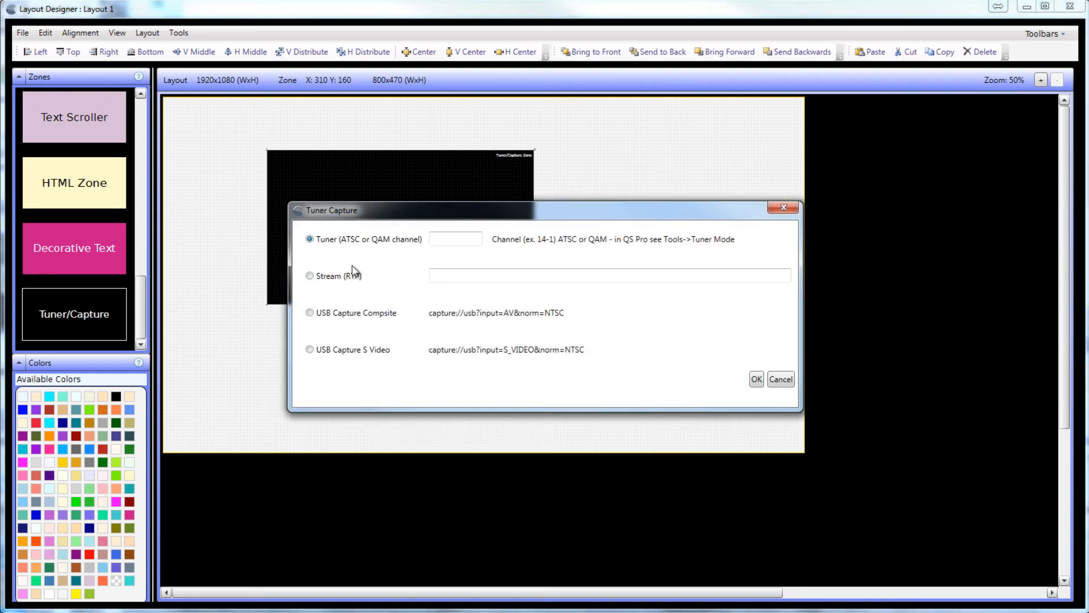
{"action": "left_click", "coordinate": [434, 238]}
{"action": "type", "text": "14-1"}
{"action": "left_click", "coordinate": [757, 379]}
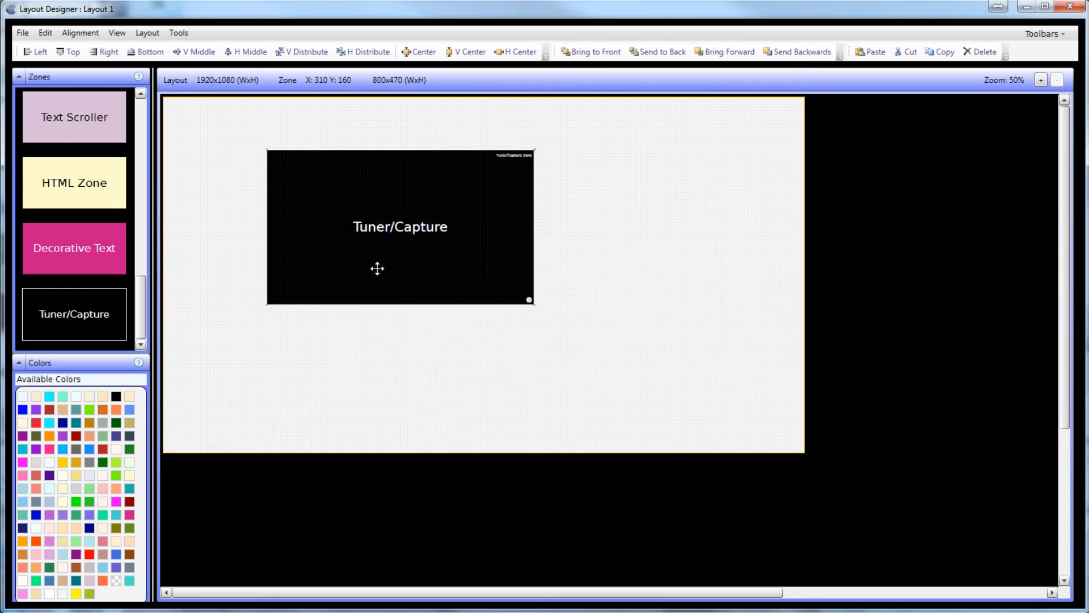
Move the Tuner/Capture zone to the layout origin at X 0, Y 0.
{"action": "left_click_drag", "start_coordinate": [379, 253], "coordinate": [271, 219]}
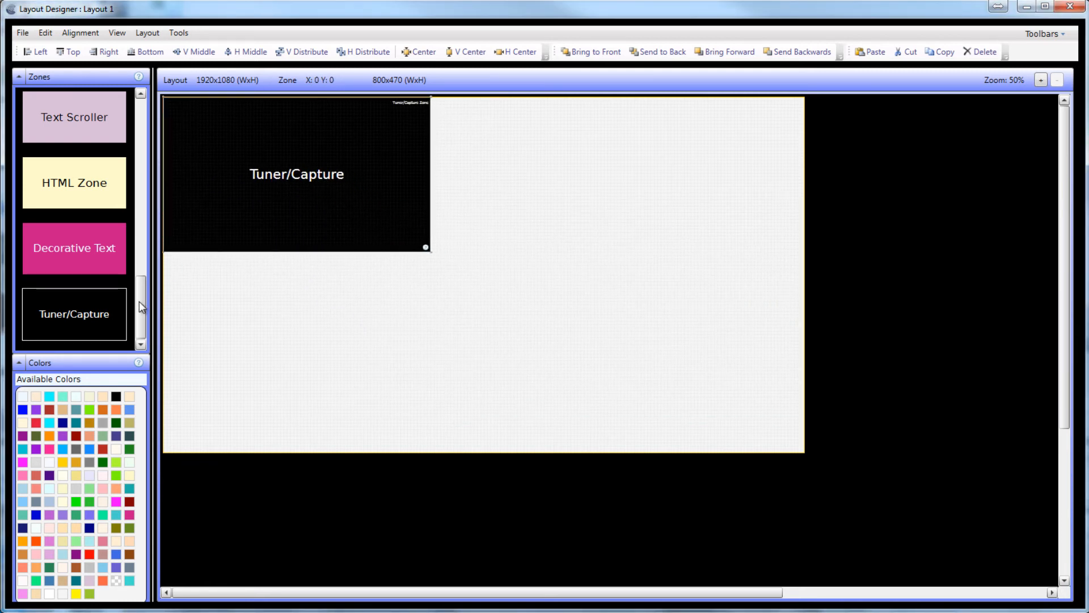
{"action": "left_click_drag", "start_coordinate": [139, 302], "coordinate": [152, 104]}
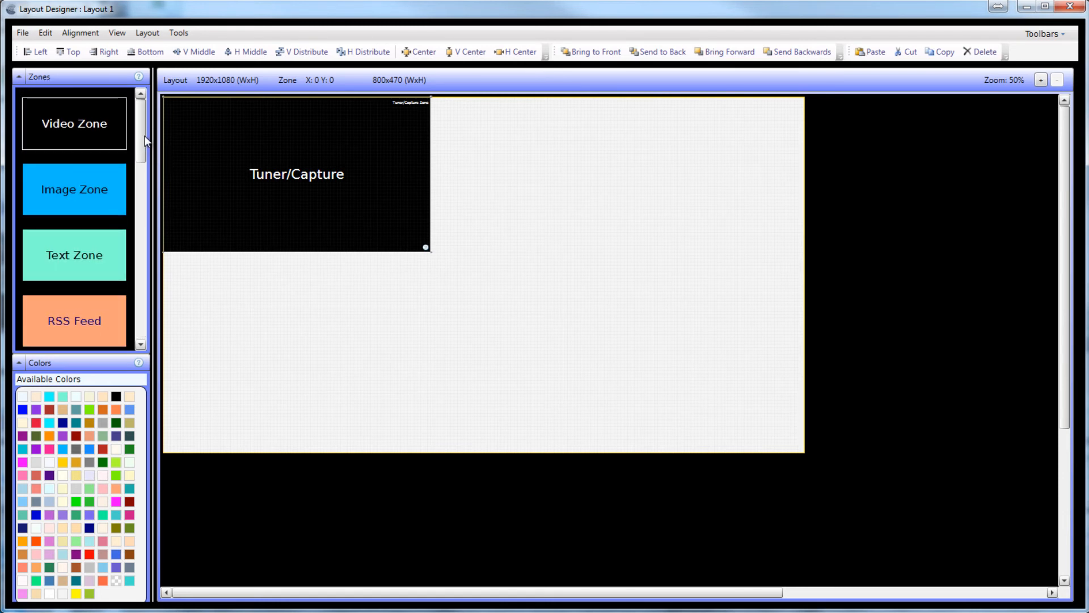
{"action": "left_click_drag", "start_coordinate": [143, 141], "coordinate": [142, 333]}
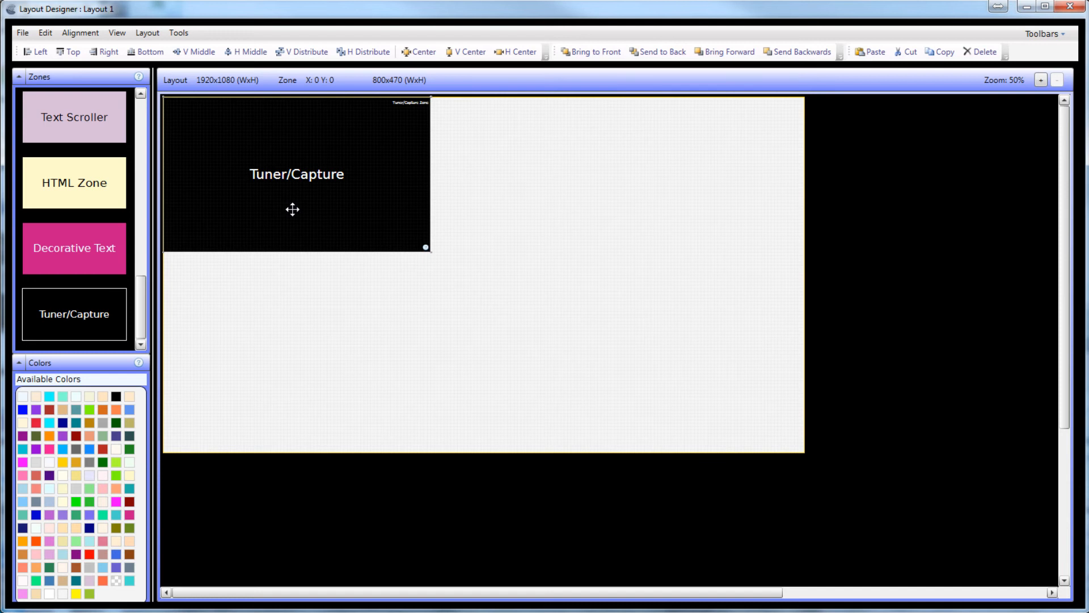
Read the Tuner/Capture zone's help note and delete the zone from the layout.
{"action": "left_click", "coordinate": [426, 249]}
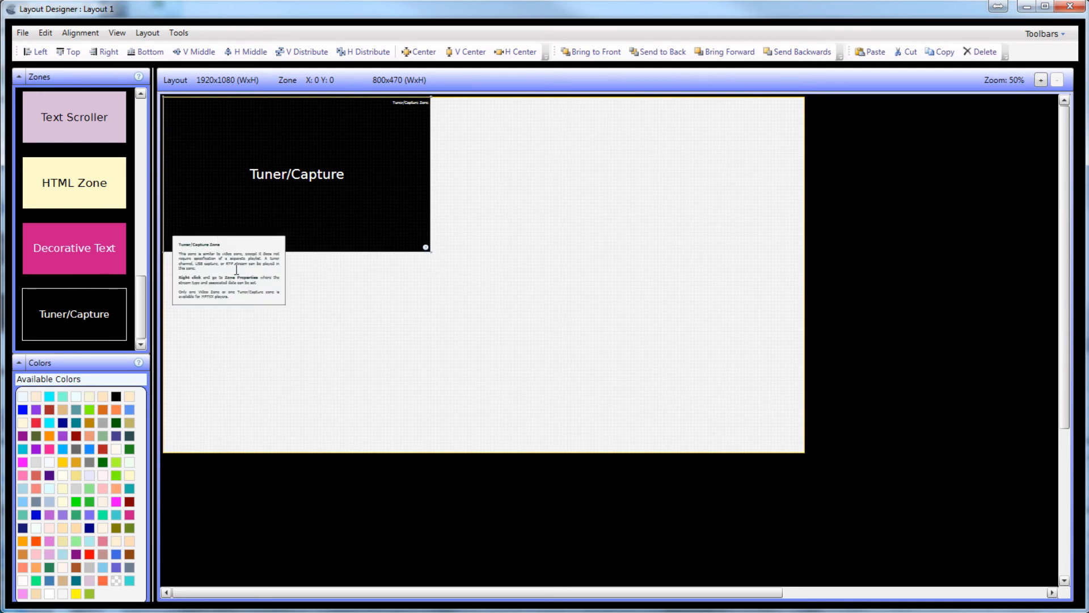
{"action": "left_click", "coordinate": [397, 309]}
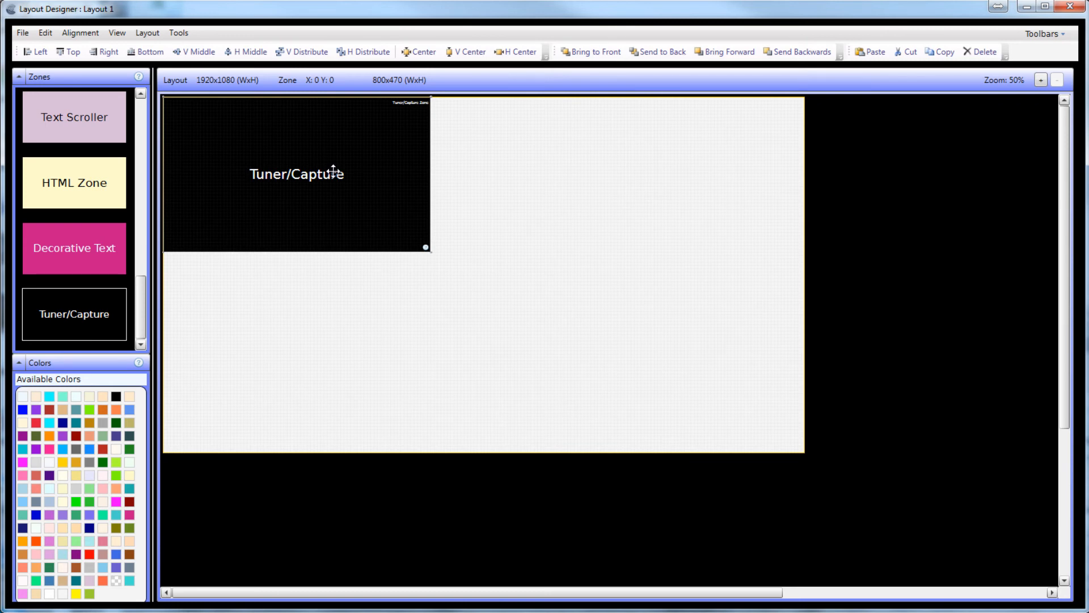
{"action": "key", "text": "Delete"}
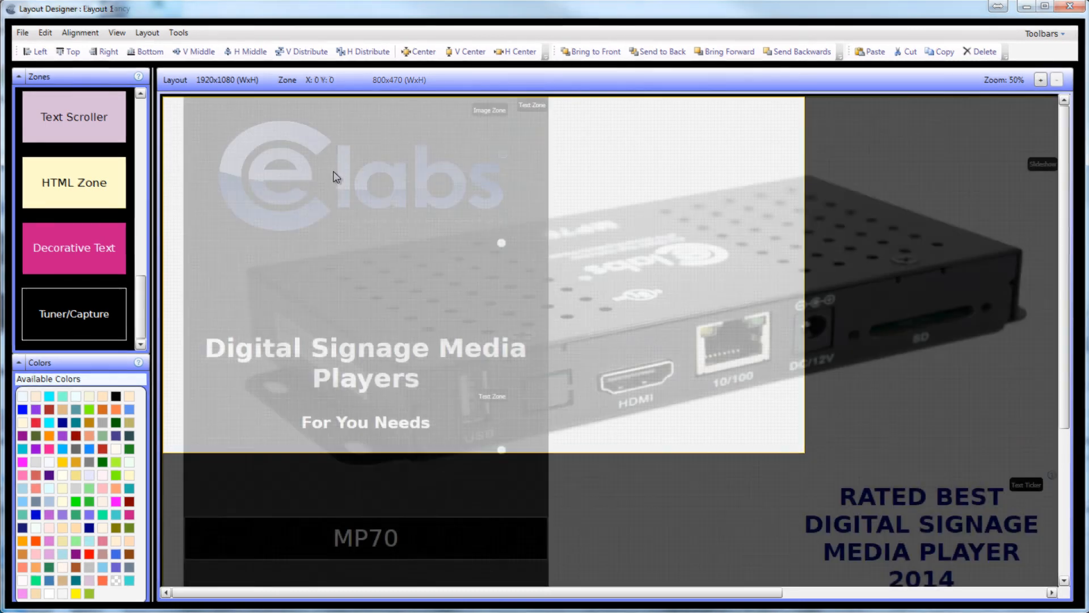